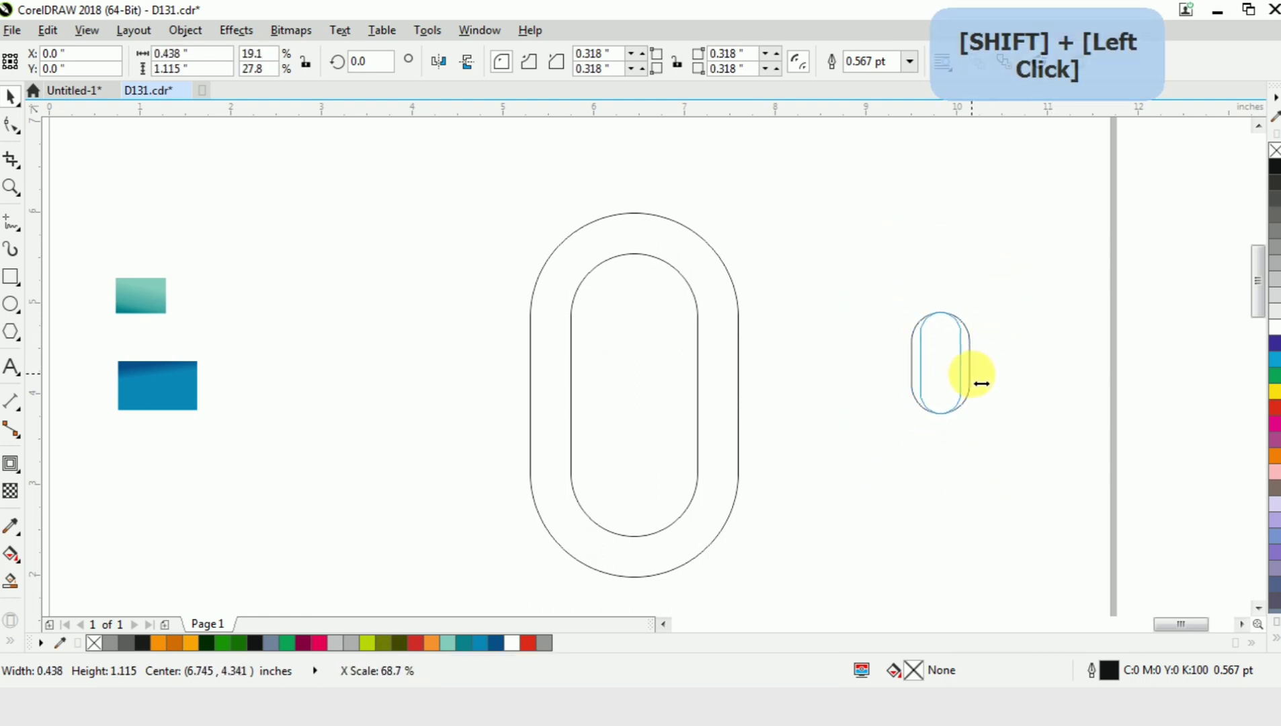
Resize the small rounded rectangle to the ring band's width of 0.448 inches and stretch it upward to a height of 1.385 inches.
{"action": "scroll", "coordinate": [740, 367], "scroll_direction": "up", "scroll_amount": 5}
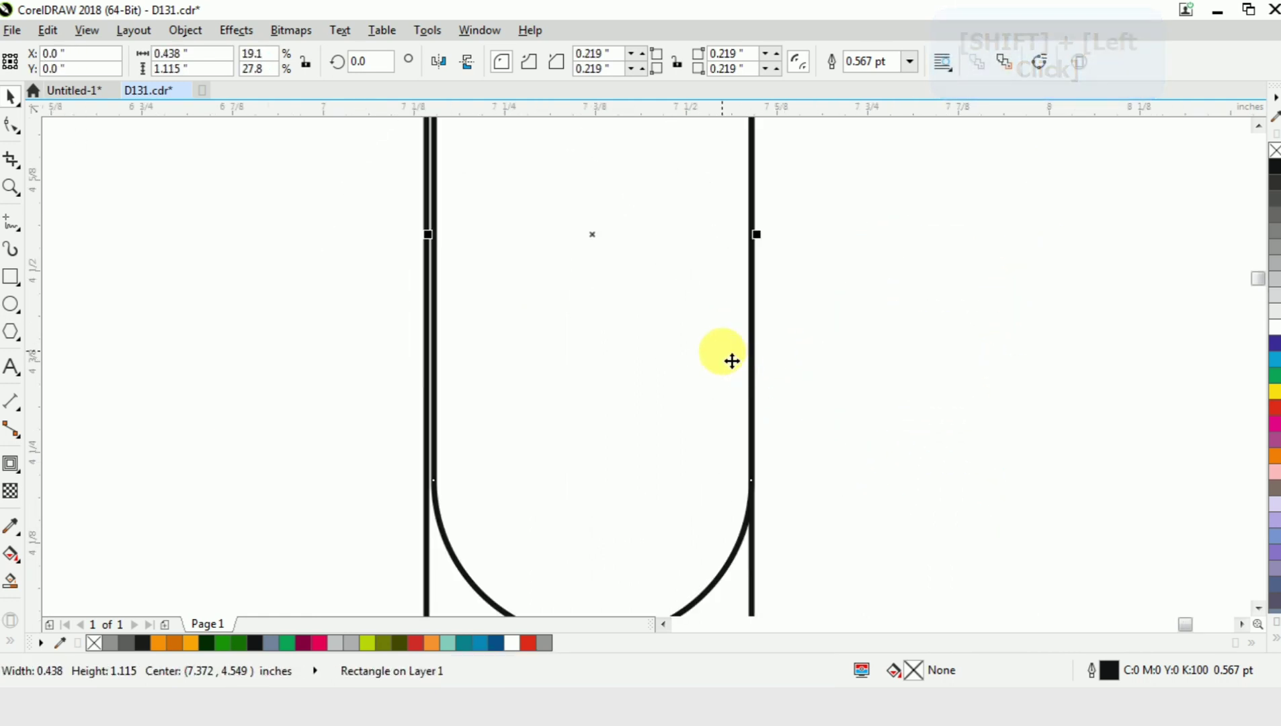
{"action": "scroll", "coordinate": [417, 258], "scroll_direction": "up", "scroll_amount": 2}
{"action": "left_click_drag", "start_coordinate": [433, 262], "coordinate": [418, 262]}
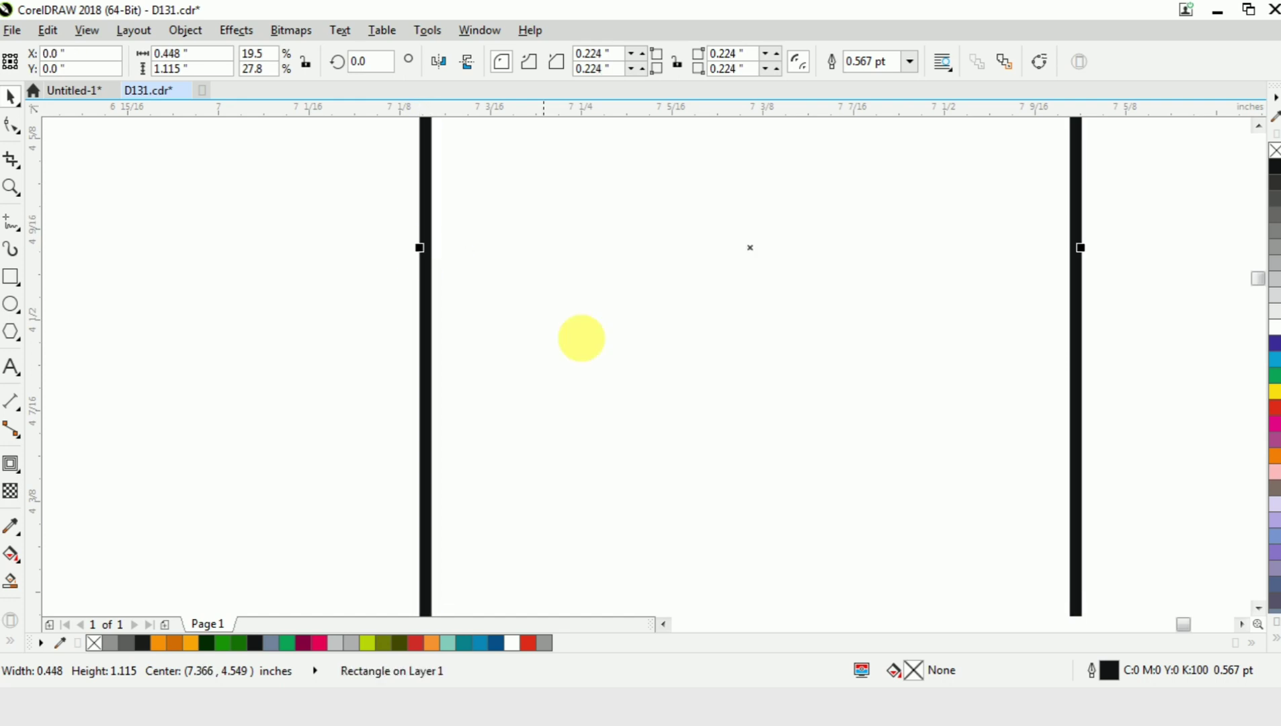
{"action": "scroll", "coordinate": [608, 355], "scroll_direction": "down", "scroll_amount": 3}
{"action": "left_click_drag", "start_coordinate": [621, 229], "coordinate": [620, 177]}
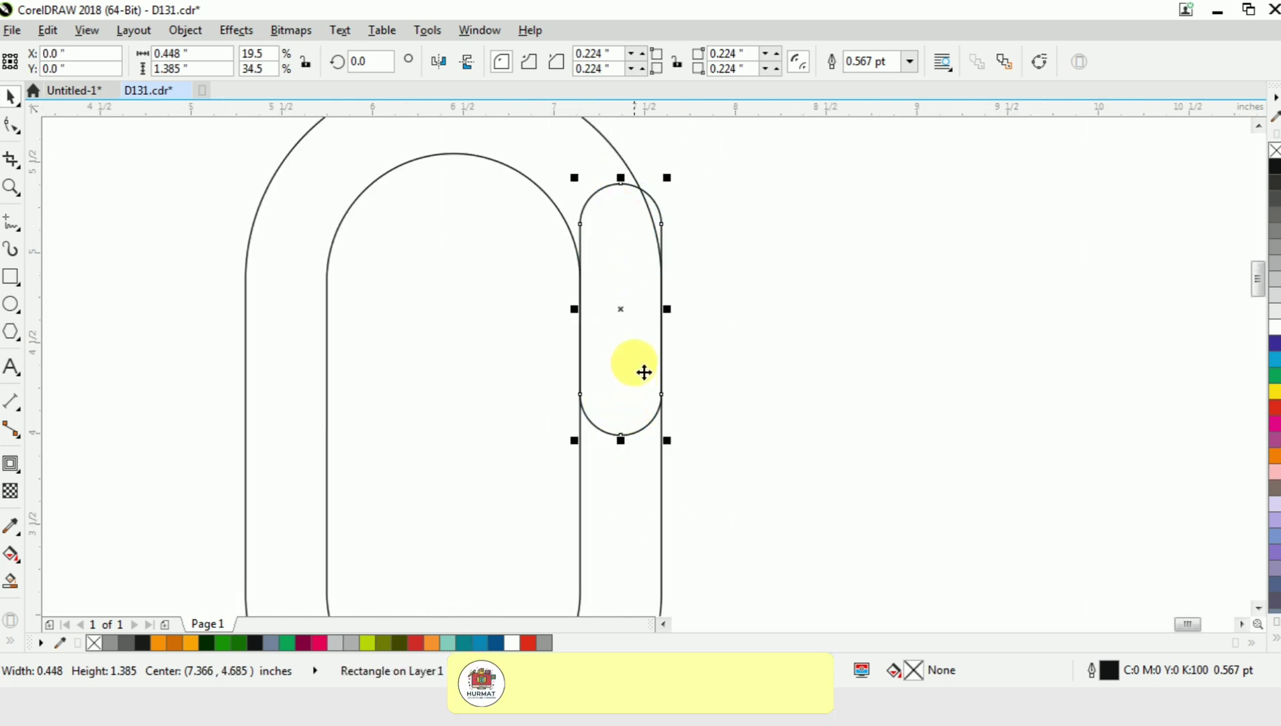
Make the small rounded rectangle's upper-right corner square with a radius of 0 inches.
{"action": "left_click", "coordinate": [12, 125]}
{"action": "left_click_drag", "start_coordinate": [664, 222], "coordinate": [704, 148]}
{"action": "key", "text": "ctrl+space"}
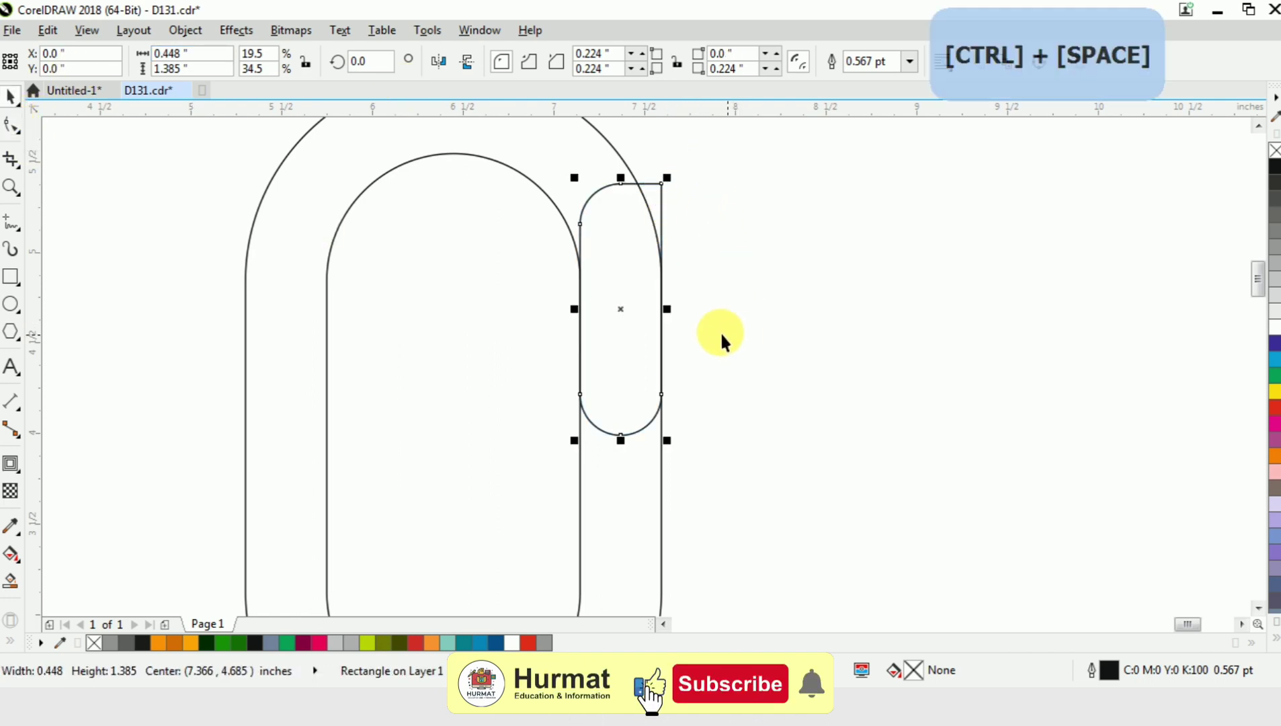
Create a horizontally mirrored copy of the small shape and align it to the left edge of the outer ring outline.
{"action": "left_click_drag", "start_coordinate": [663, 309], "coordinate": [548, 330]}
{"action": "right_click", "coordinate": [548, 329]}
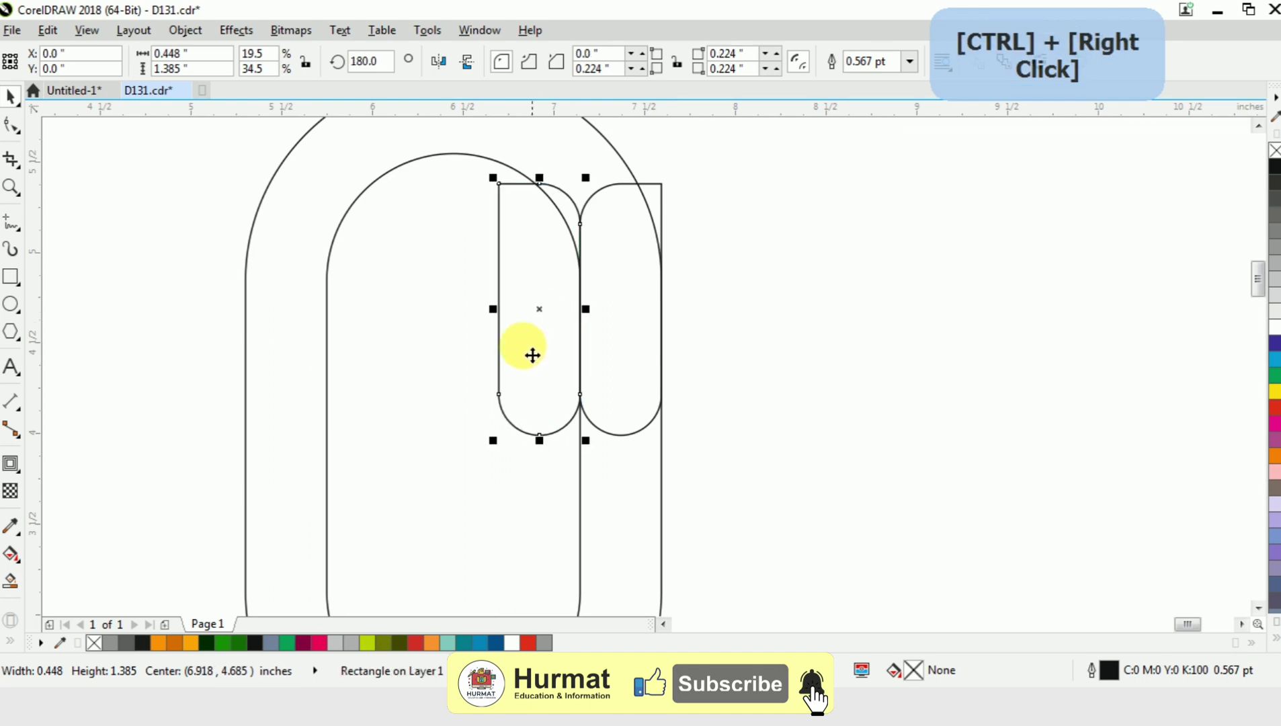
{"action": "left_click", "coordinate": [277, 277], "text": "shift"}
{"action": "key", "text": "l"}
{"action": "scroll", "coordinate": [753, 263], "scroll_direction": "down", "scroll_amount": 2}
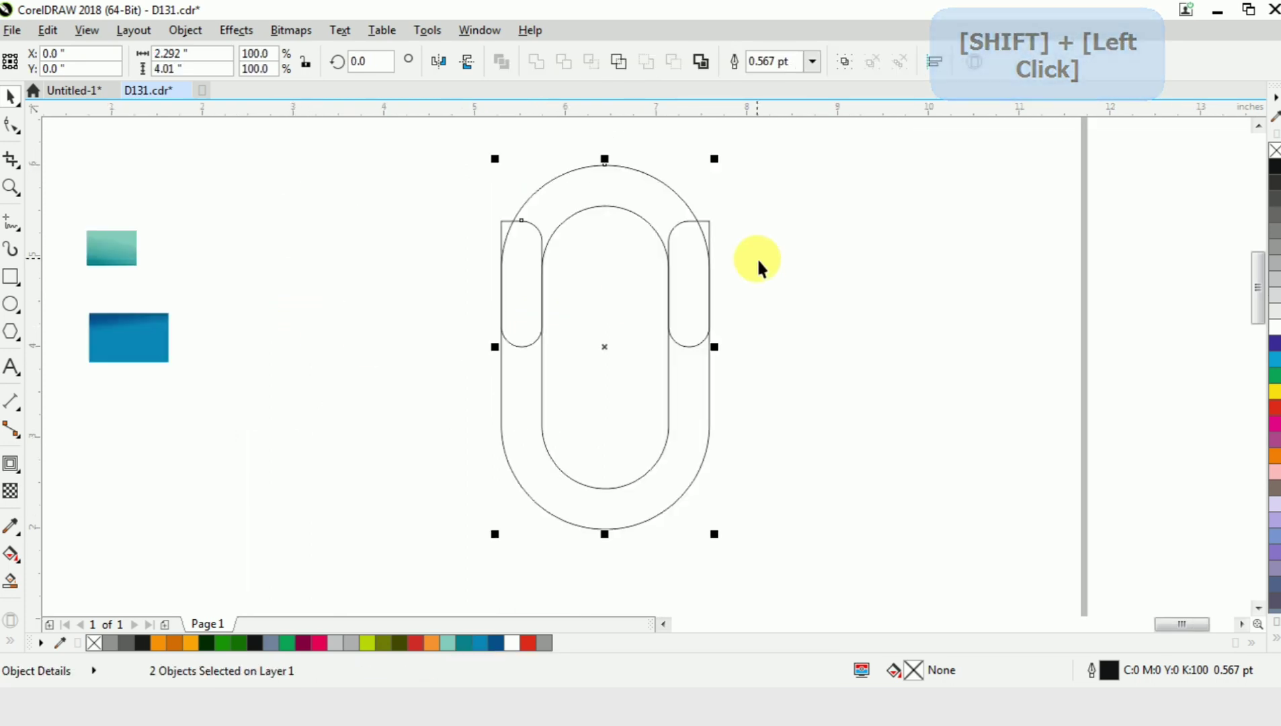
{"action": "left_click", "coordinate": [757, 258]}
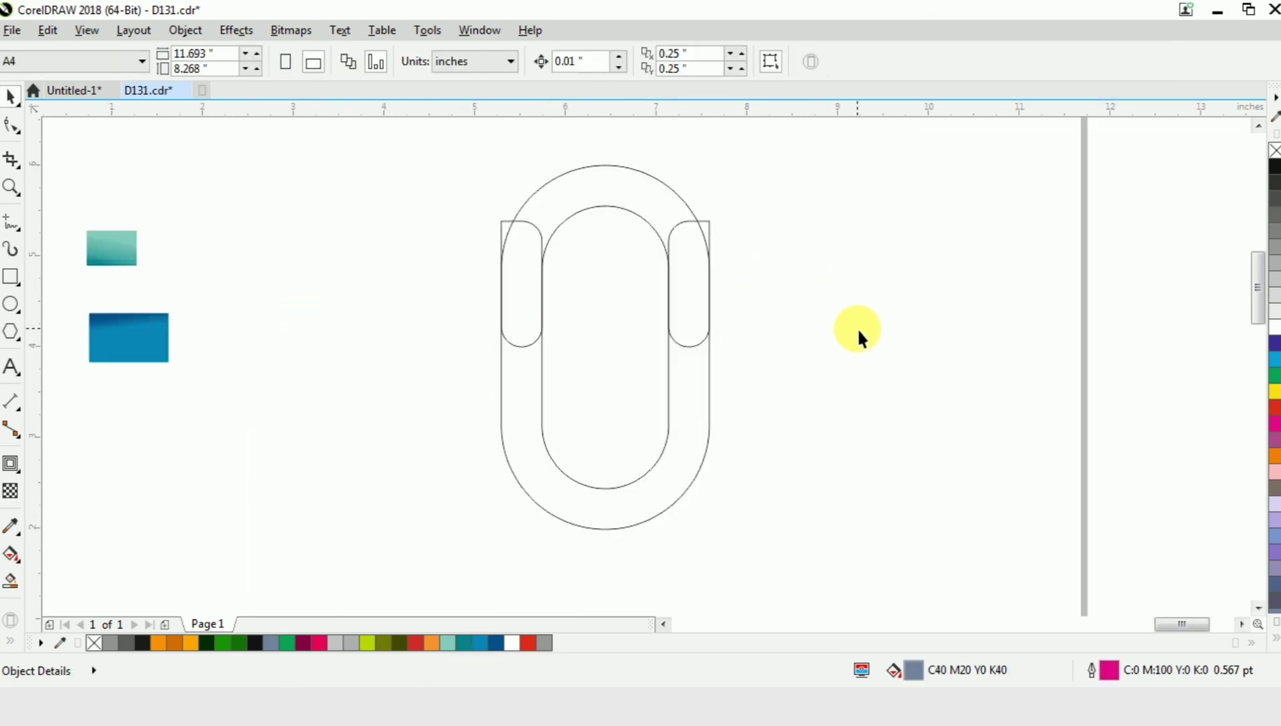
Smart Fill both small arm shapes, their outer corner areas and the lower U-shaped band with blue-gray C40 M20 Y0 K40.
{"action": "left_click", "coordinate": [12, 583]}
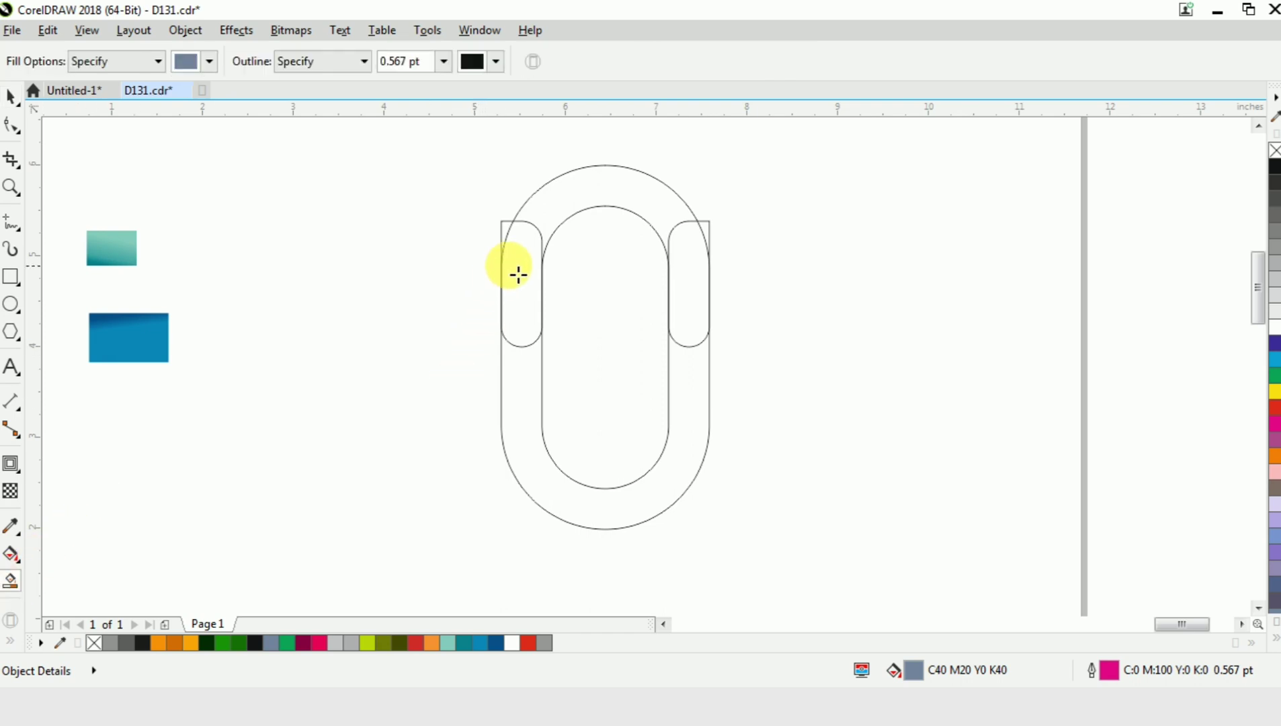
{"action": "left_click", "coordinate": [515, 270]}
{"action": "left_click", "coordinate": [687, 254]}
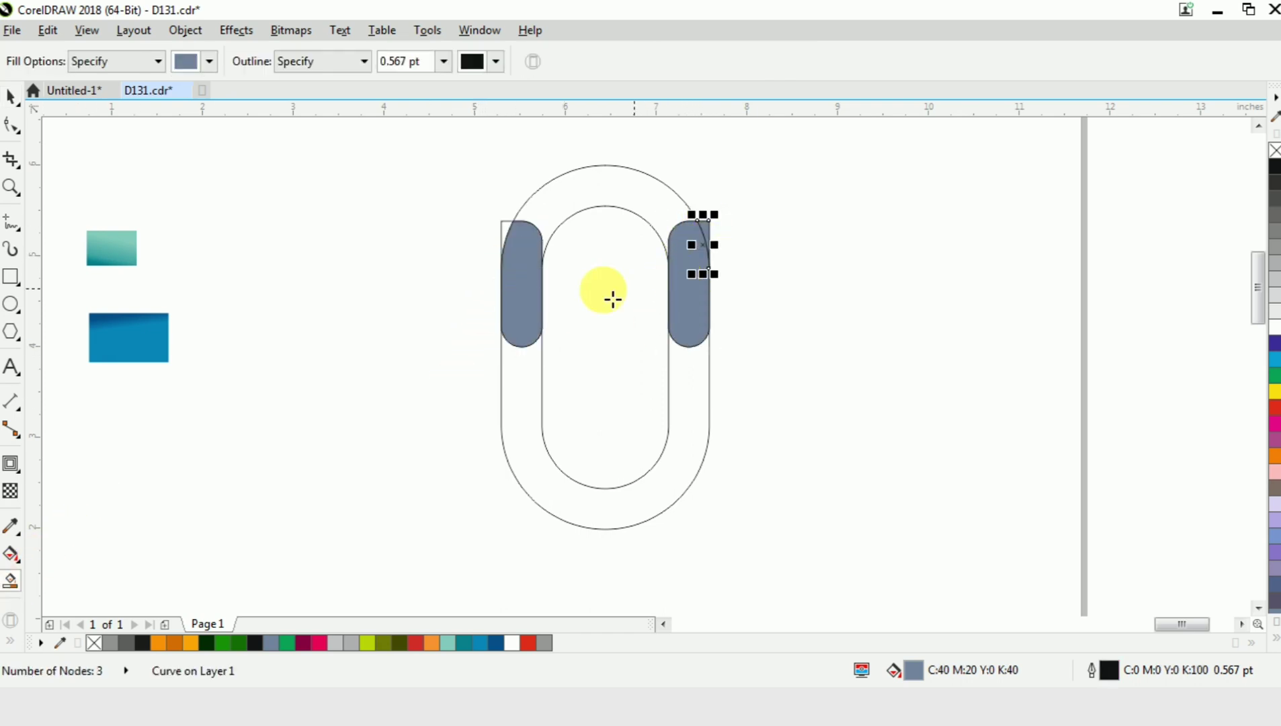
{"action": "left_click", "coordinate": [509, 224]}
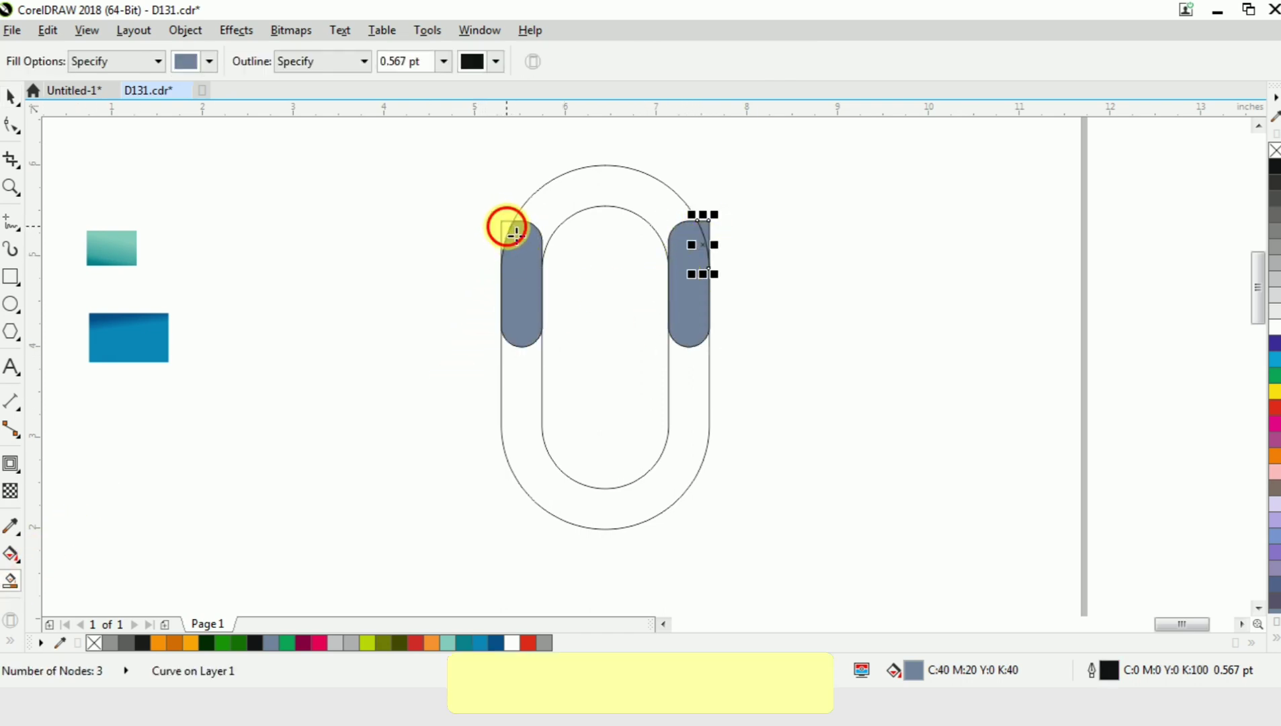
{"action": "left_click", "coordinate": [523, 395]}
Delete the original outer and inner ring outlines around the filled shapes.
{"action": "key", "text": "ctrl+space"}
{"action": "left_click", "coordinate": [652, 227]}
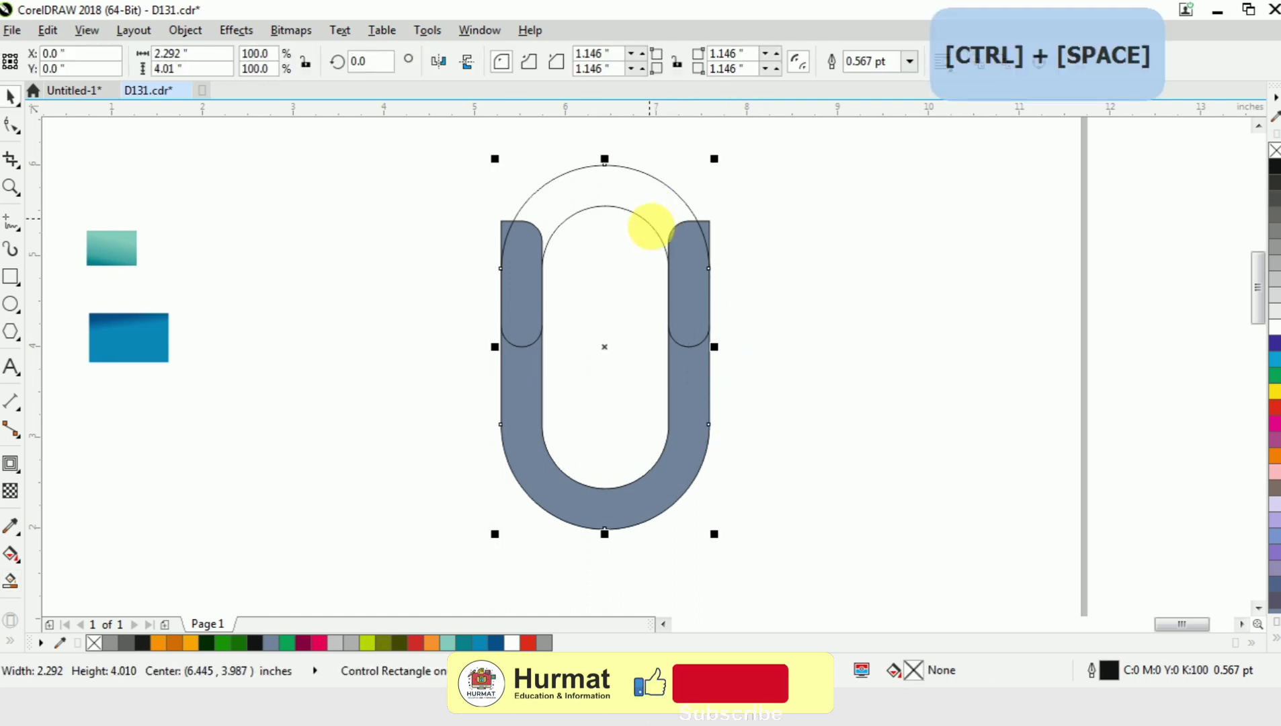
{"action": "key", "text": "Delete"}
Weld the right arm's corner piece and arm piece to the U-shaped band.
{"action": "left_click", "coordinate": [700, 228]}
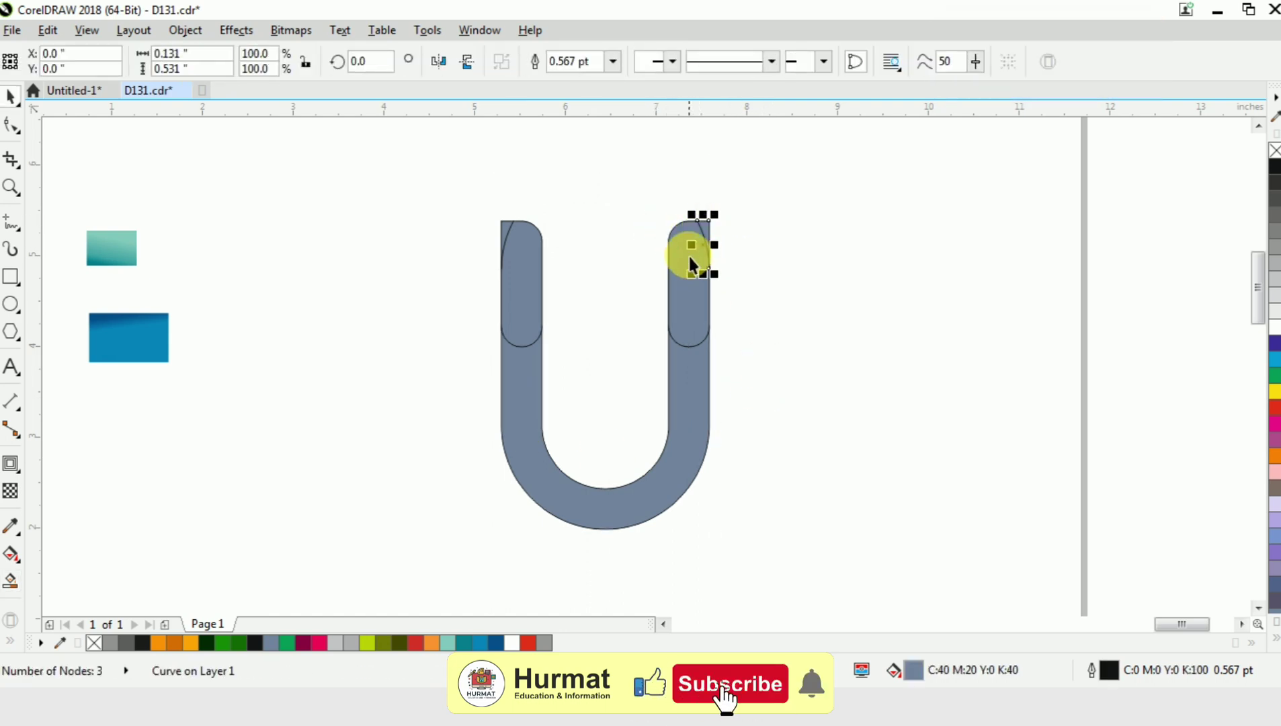
{"action": "left_click", "coordinate": [687, 329], "text": "shift"}
{"action": "left_click", "coordinate": [699, 468], "text": "shift"}
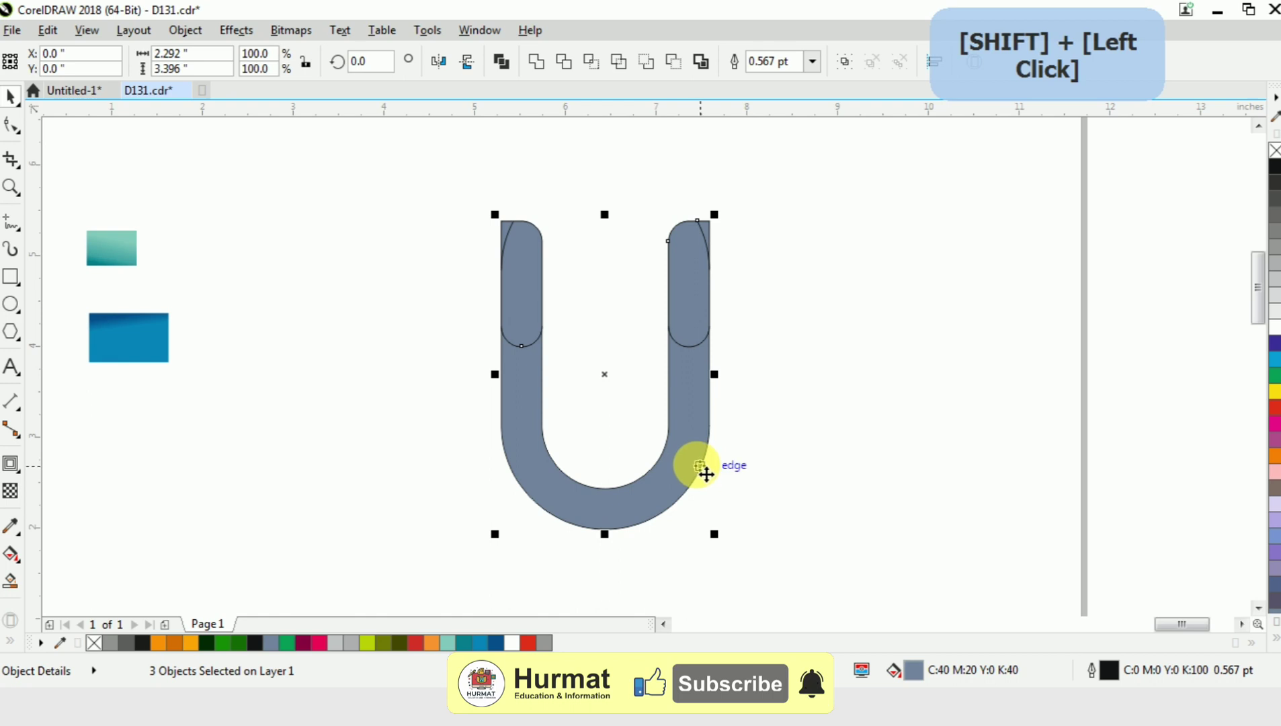
{"action": "left_click", "coordinate": [740, 441]}
Weld the left arm's corner piece and arm piece, and merge them with the U-shaped band into one curve.
{"action": "left_click", "coordinate": [508, 232]}
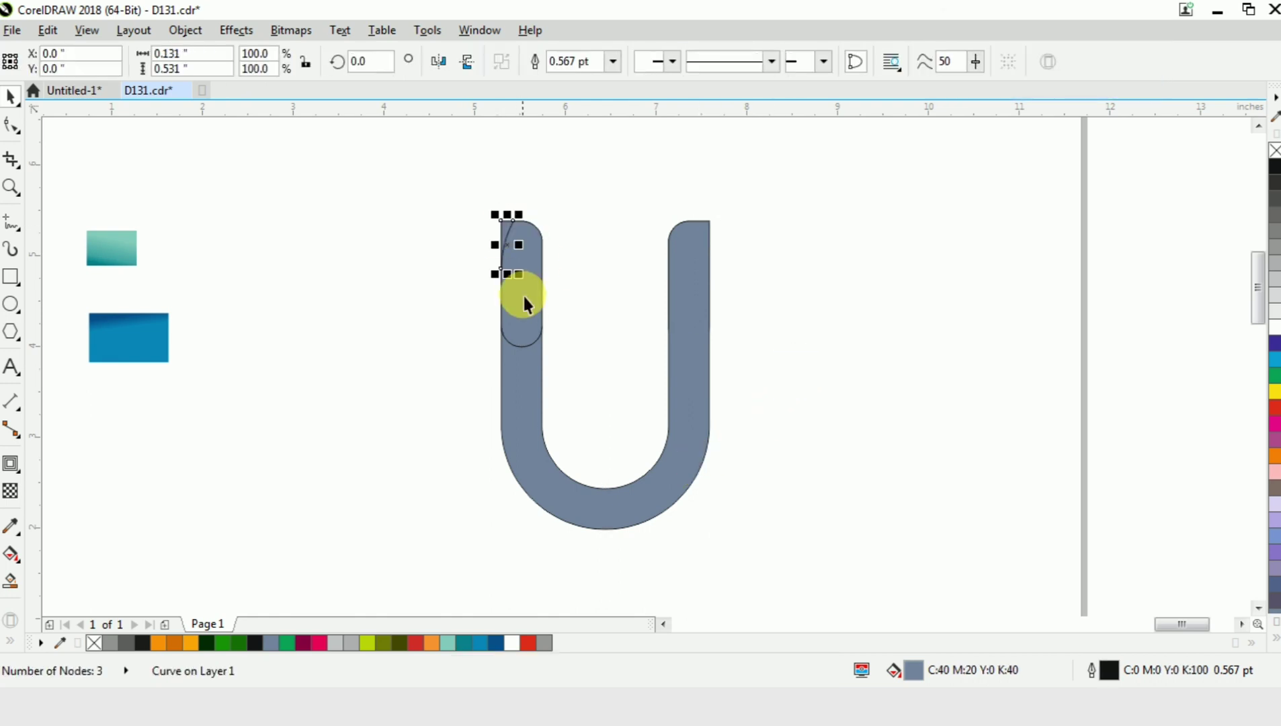
{"action": "left_click", "coordinate": [525, 304], "text": "shift"}
{"action": "key", "text": "ctrl+l"}
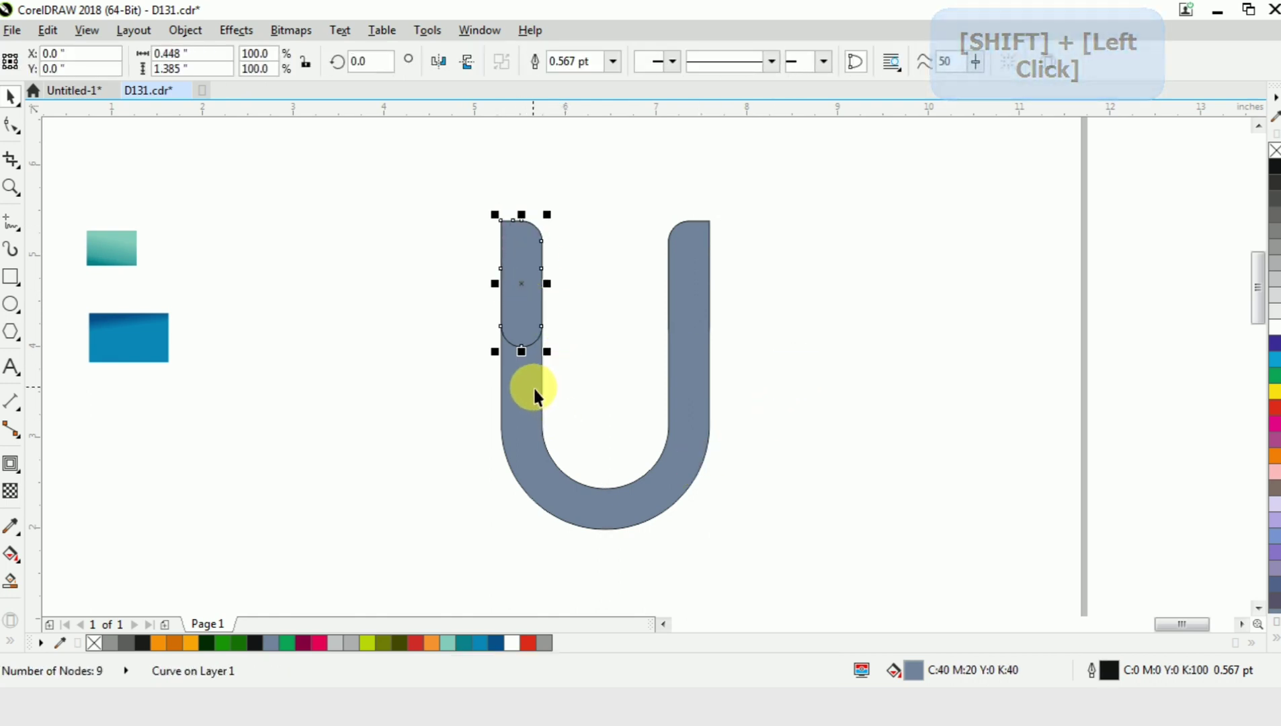
{"action": "left_click", "coordinate": [535, 391], "text": "shift"}
{"action": "key", "text": "ctrl+l"}
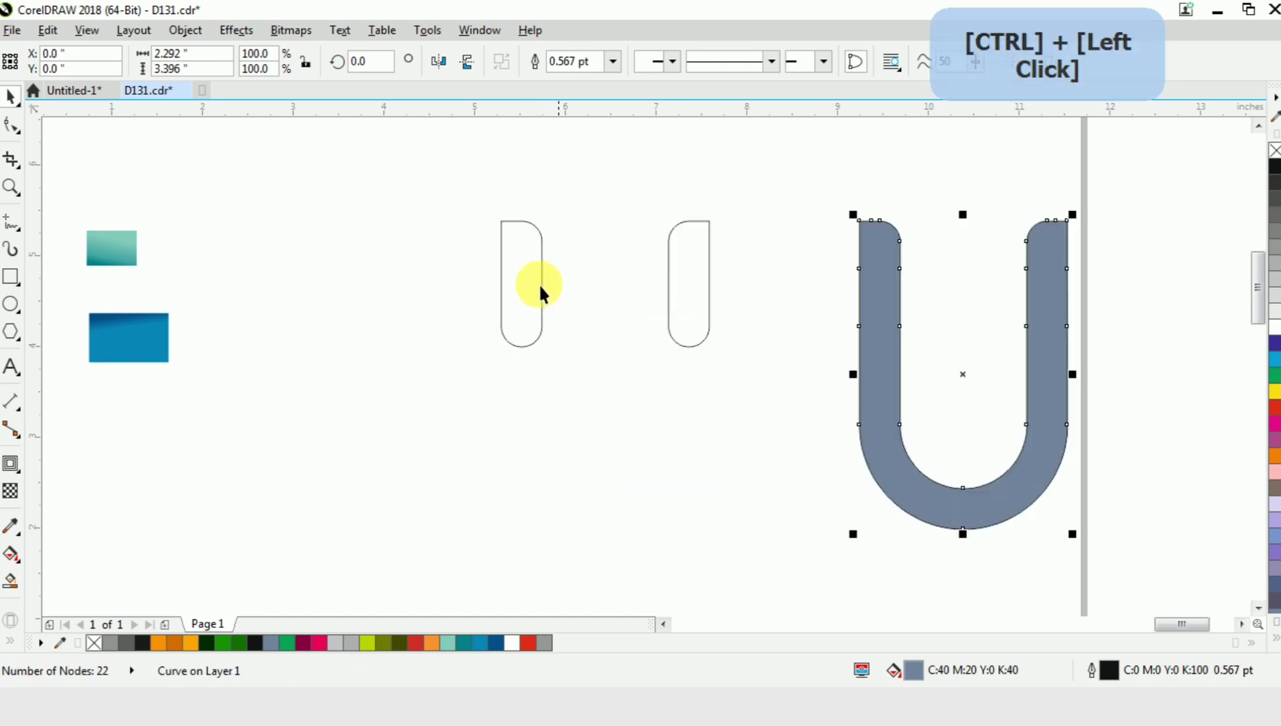
Delete the two leftover small outlines and move the filled U shape back to the middle of the page.
{"action": "left_click_drag", "start_coordinate": [415, 178], "coordinate": [815, 427]}
{"action": "key", "text": "Delete"}
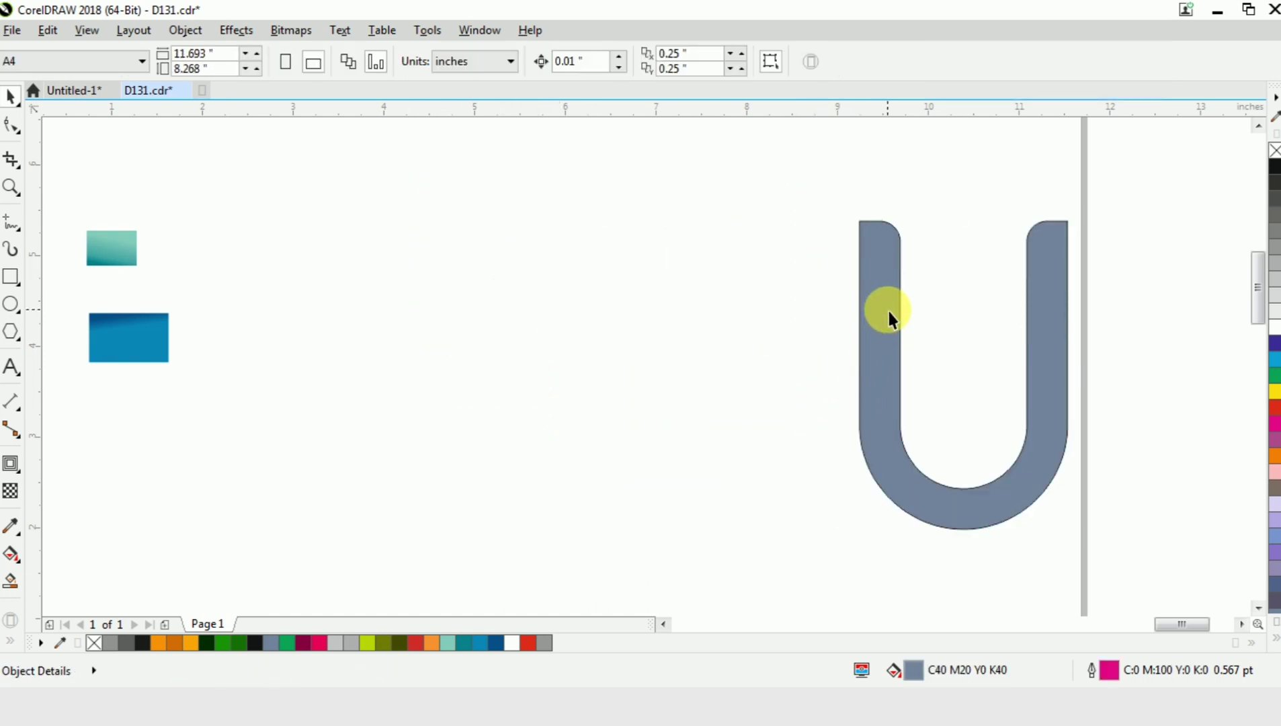
{"action": "left_click", "coordinate": [892, 279]}
{"action": "left_click_drag", "start_coordinate": [892, 279], "coordinate": [474, 285]}
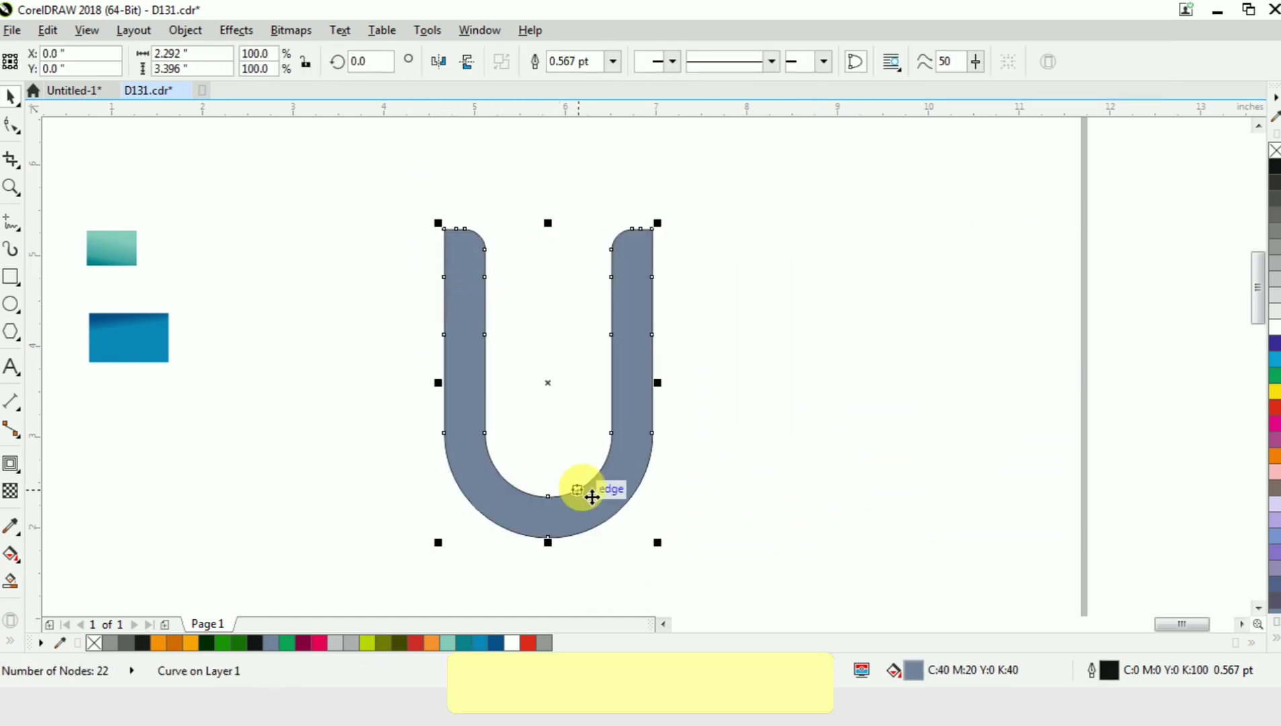
Rotate the U shape by 45 degrees and shift it horizontally toward the page's center.
{"action": "left_click", "coordinate": [366, 61]}
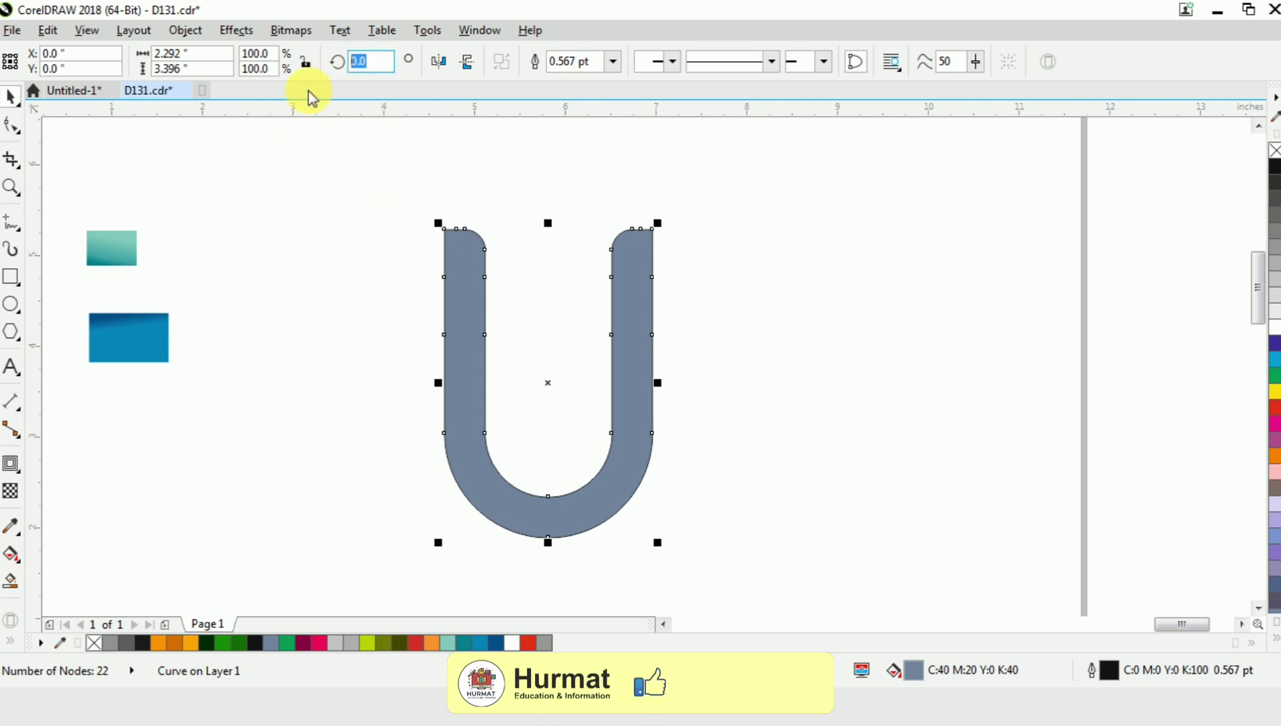
{"action": "type", "text": "45"}
{"action": "key", "text": "Return"}
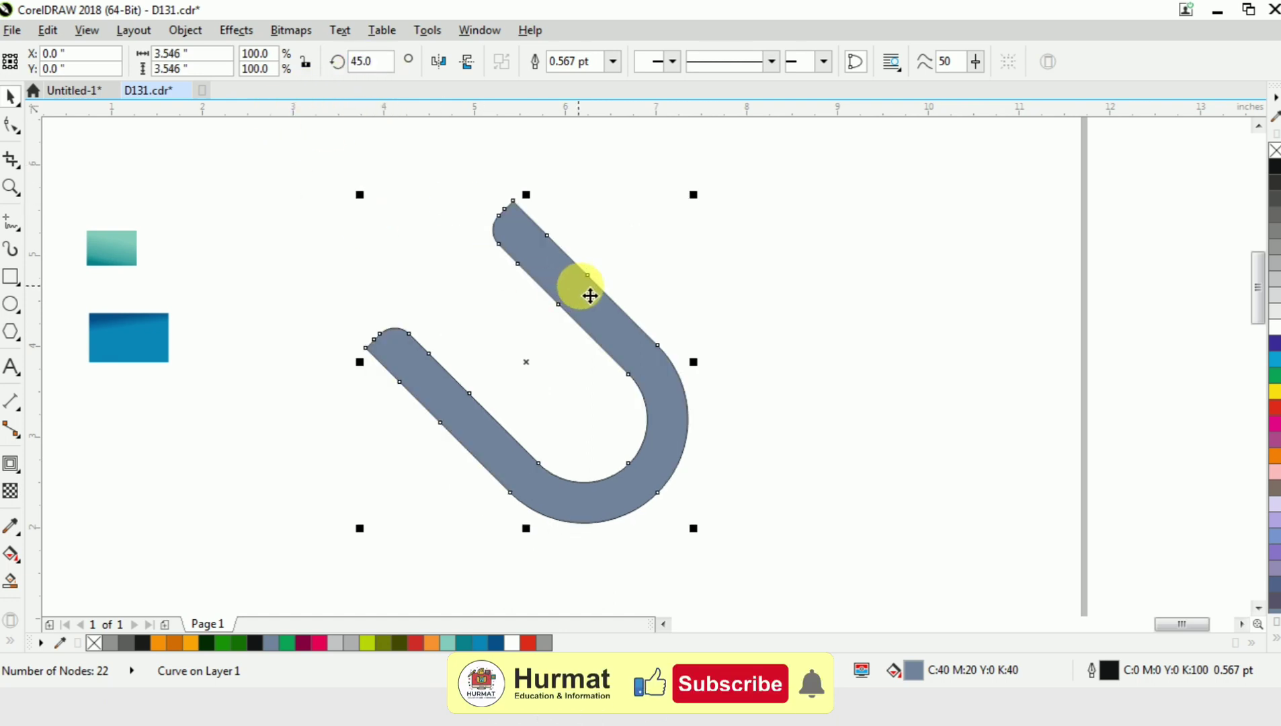
{"action": "left_click_drag", "start_coordinate": [590, 296], "coordinate": [703, 303]}
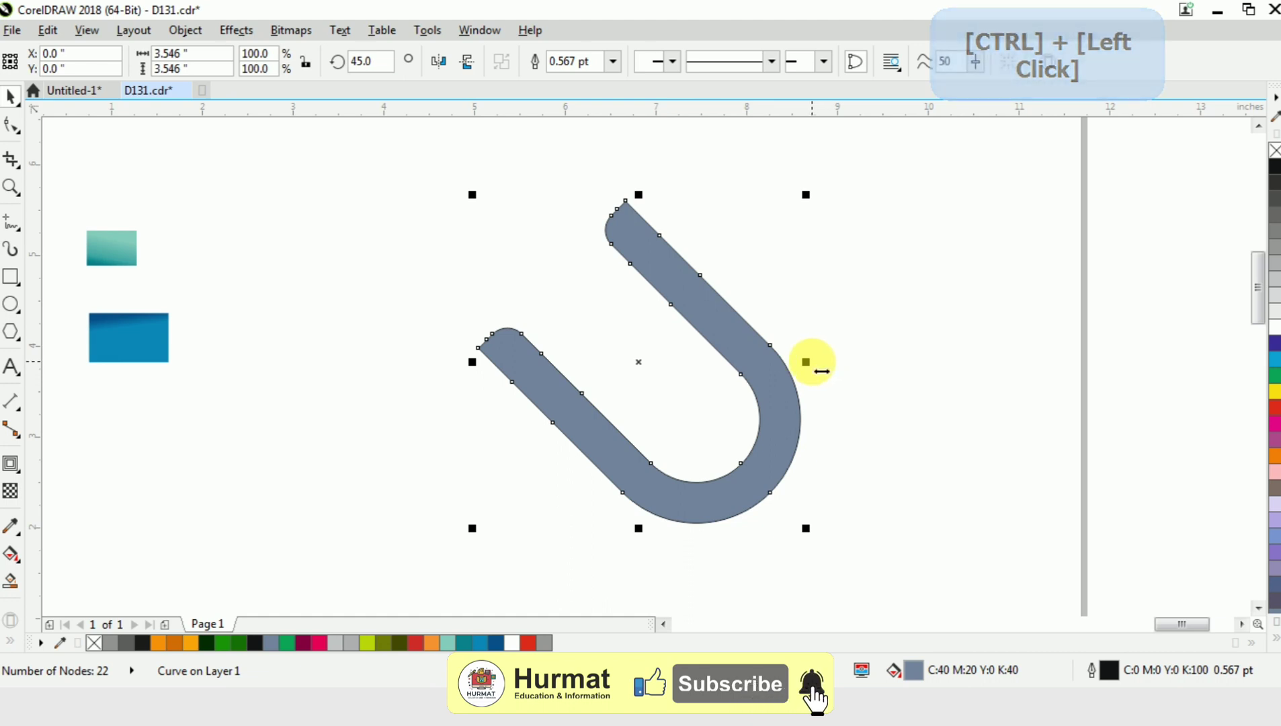
Create a horizontally mirrored copy of the rotated U and overlap it with the original, aligning their right edges.
{"action": "left_click_drag", "start_coordinate": [816, 361], "coordinate": [471, 363]}
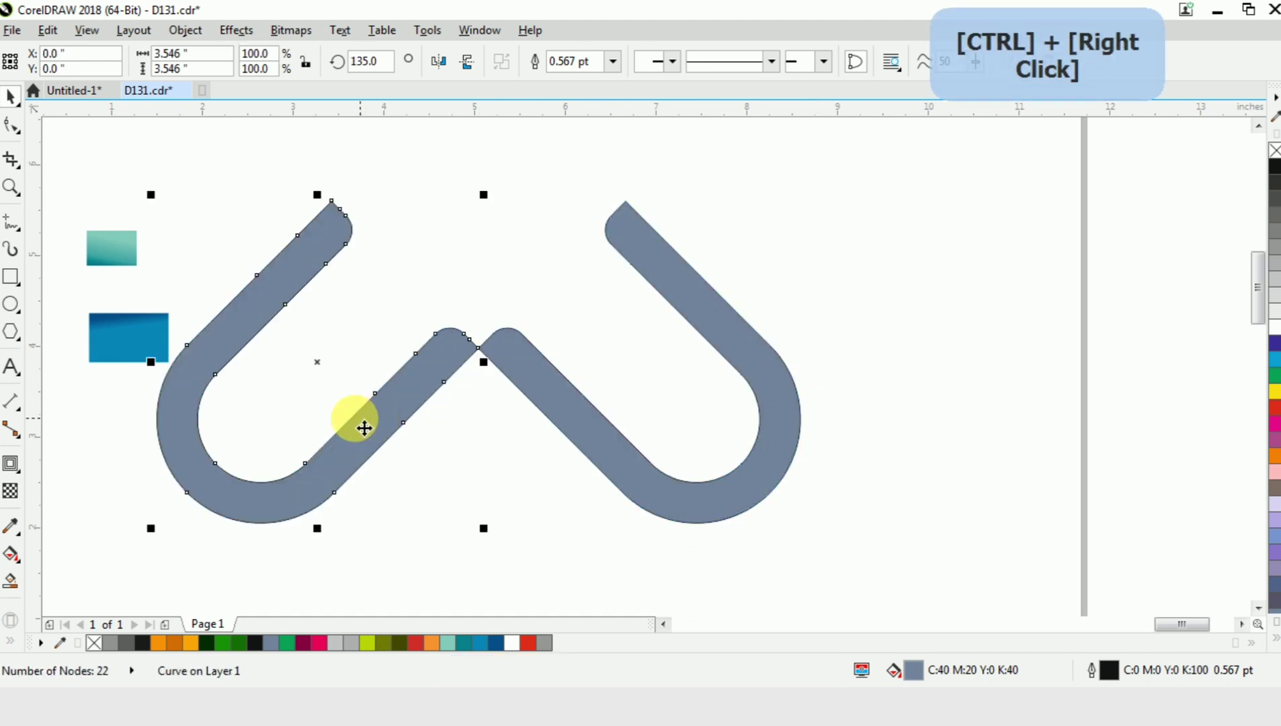
{"action": "left_click_drag", "start_coordinate": [316, 361], "coordinate": [574, 362]}
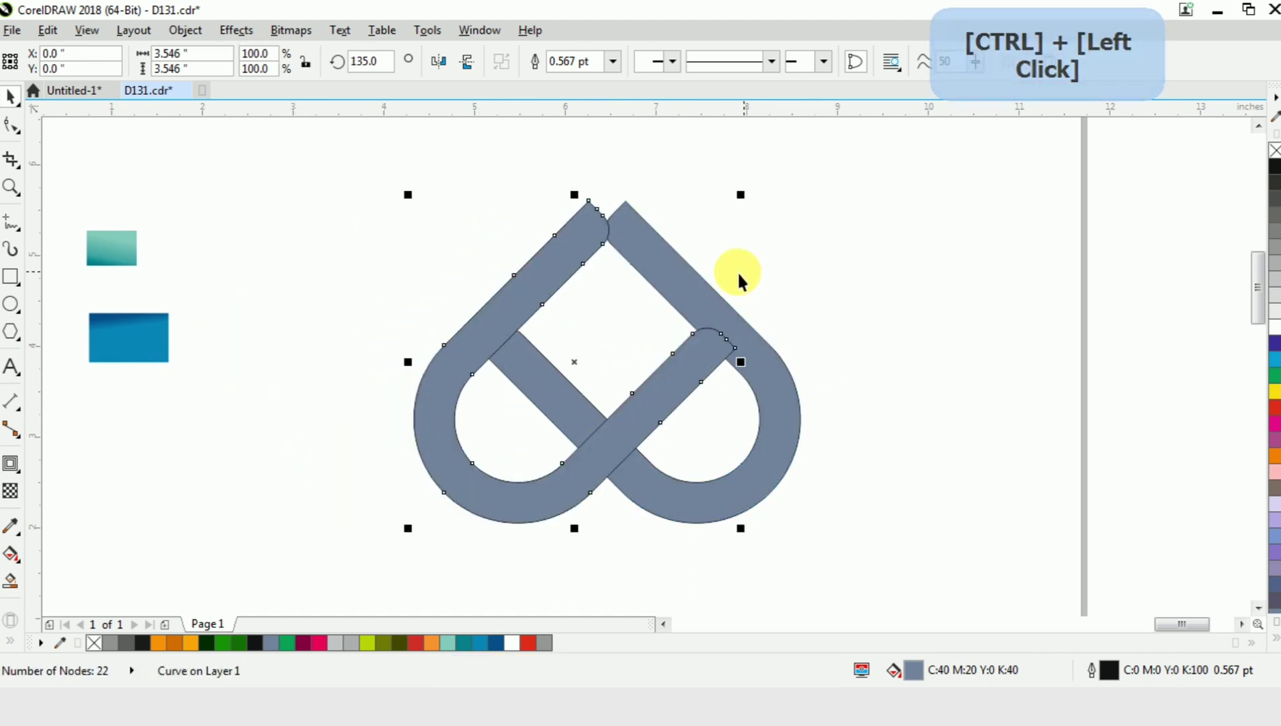
{"action": "left_click", "coordinate": [696, 287], "text": "shift"}
{"action": "key", "text": "r"}
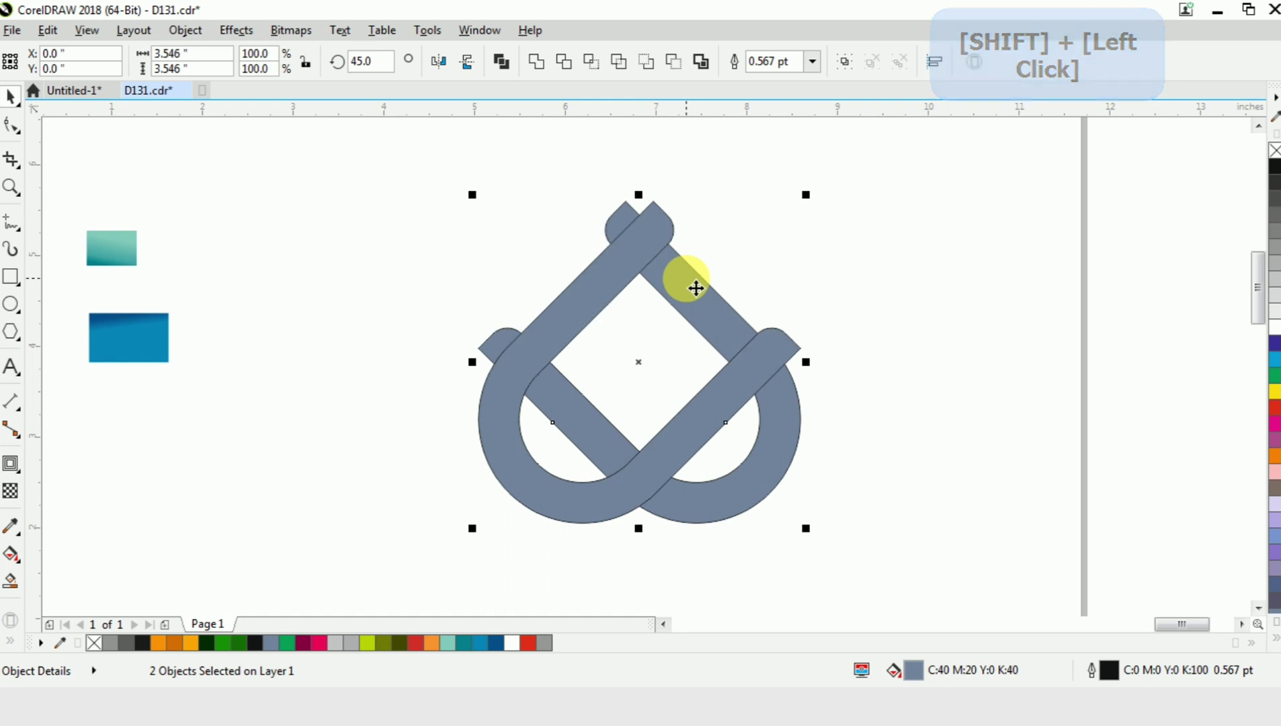
{"action": "left_click", "coordinate": [834, 229]}
Intersect the two crossed U shapes to create a curve from their overlapping areas.
{"action": "left_click", "coordinate": [790, 432]}
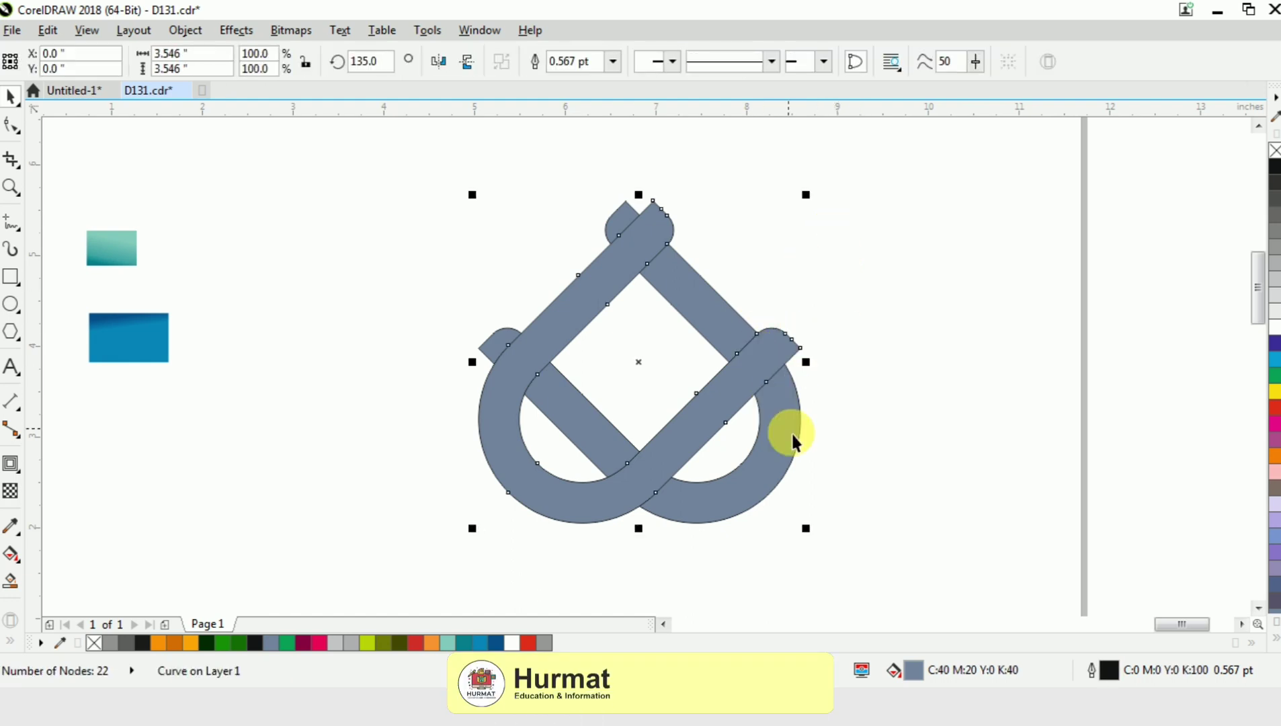
{"action": "left_click", "coordinate": [871, 381]}
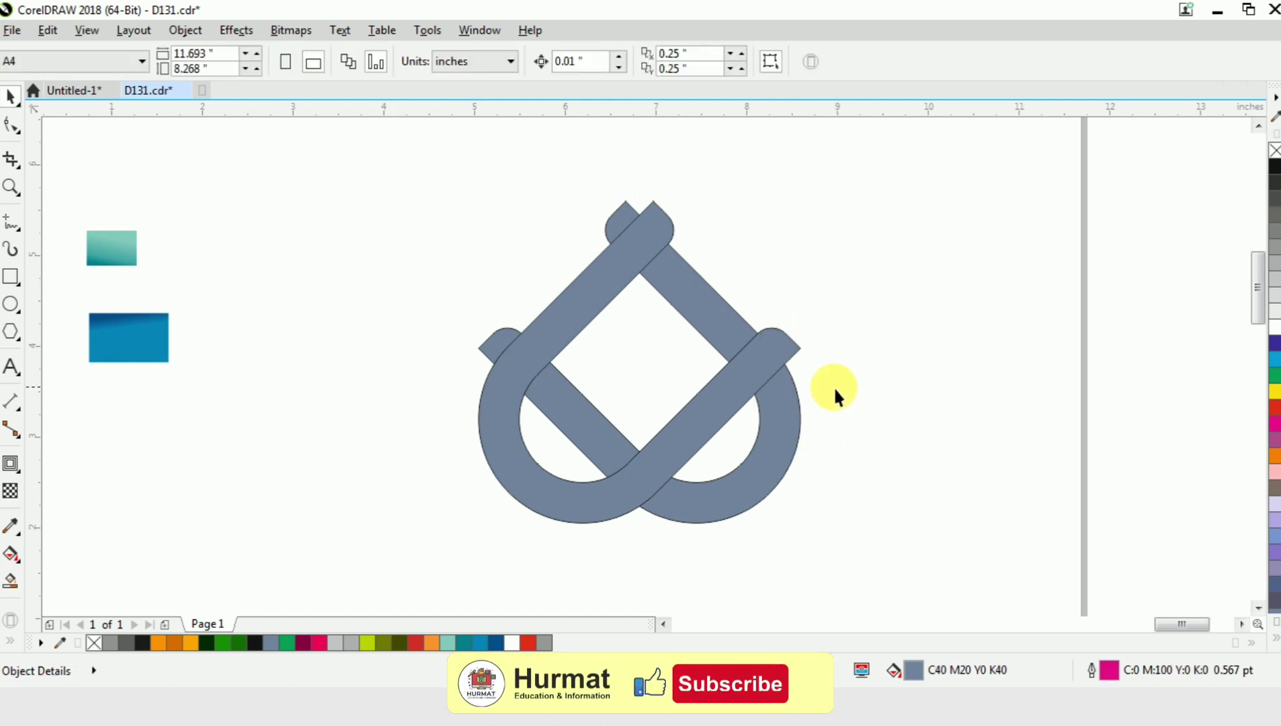
{"action": "left_click", "coordinate": [766, 372]}
{"action": "left_click", "coordinate": [768, 488], "text": "shift"}
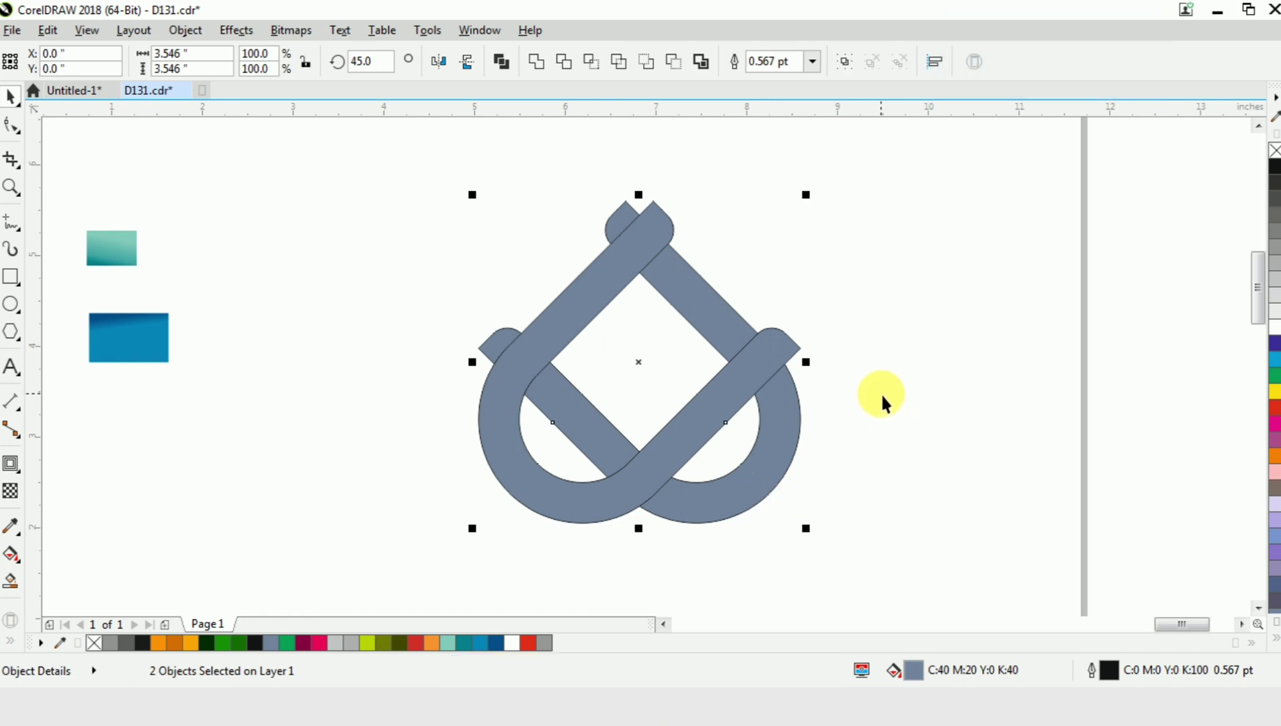
{"action": "left_click", "coordinate": [590, 61]}
{"action": "left_click", "coordinate": [824, 260]}
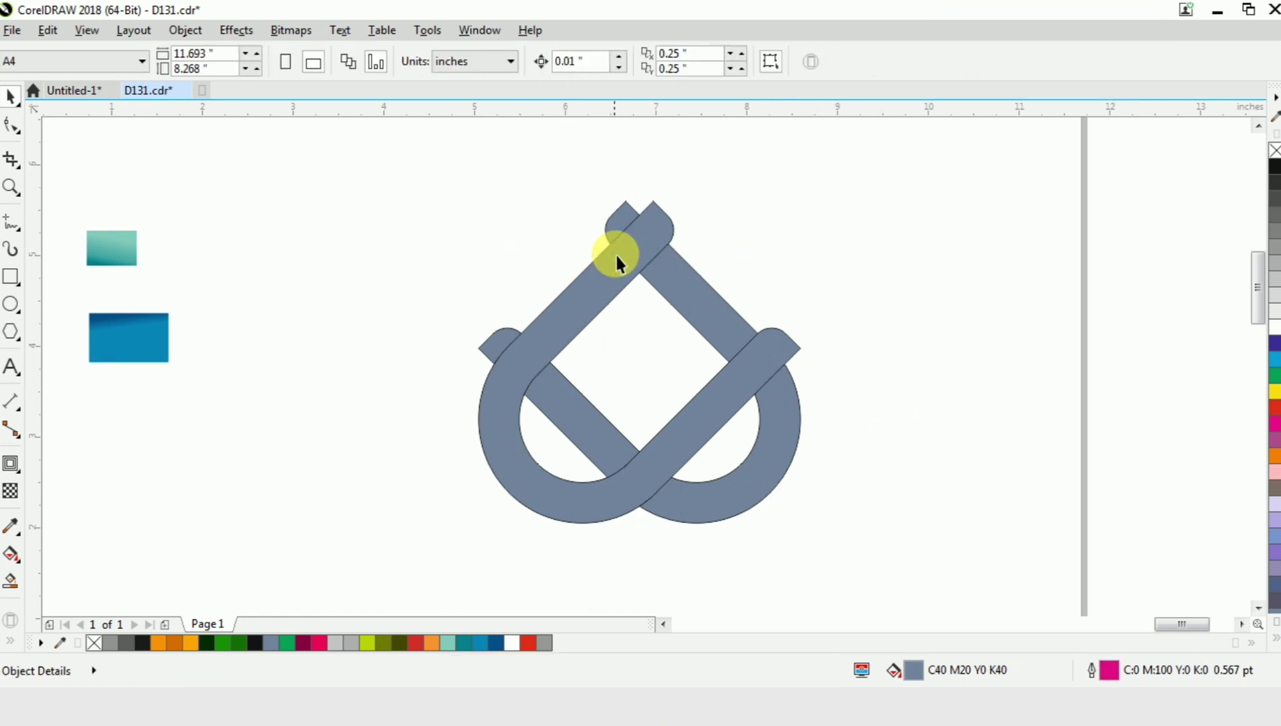
Break the intersection curve apart into separate overlap pieces.
{"action": "left_click", "coordinate": [638, 304]}
{"action": "left_click", "coordinate": [486, 229]}
{"action": "left_click_drag", "start_coordinate": [814, 511], "coordinate": [814, 510]}
{"action": "left_click", "coordinate": [177, 32]}
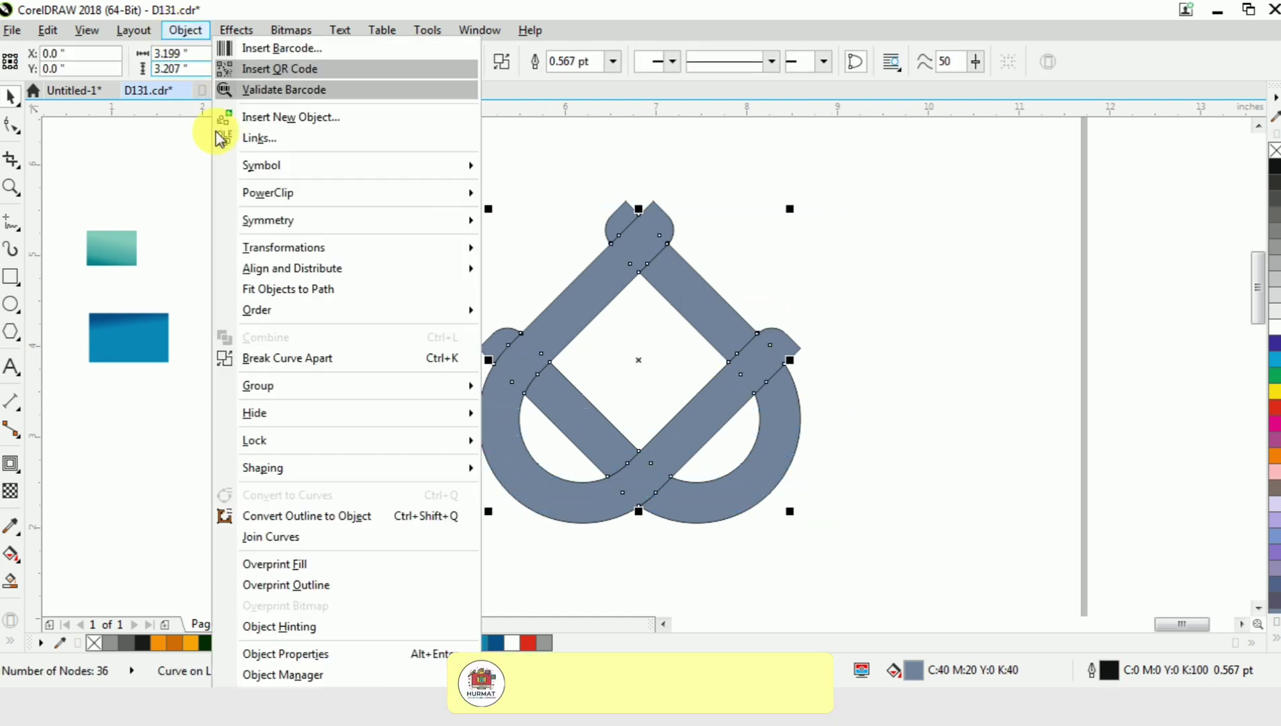
{"action": "left_click", "coordinate": [331, 360]}
{"action": "left_click", "coordinate": [338, 243]}
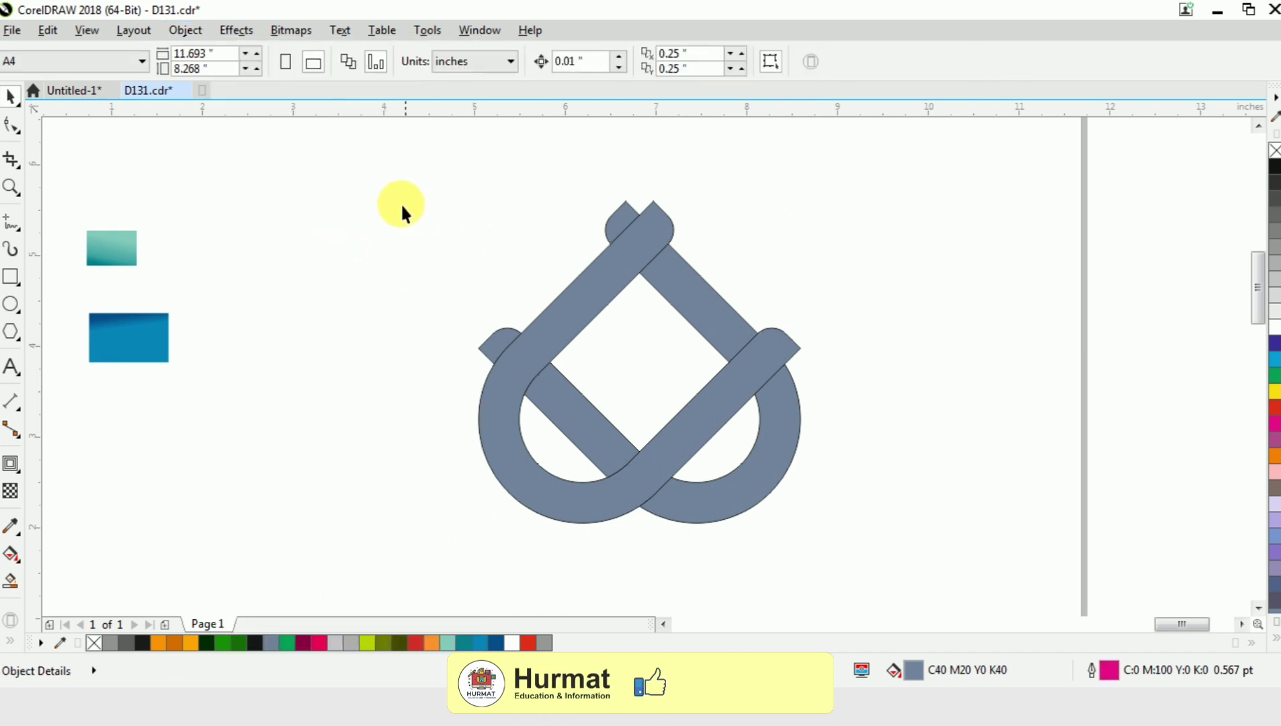
Bring the four overlap pieces to the front and fill them with red.
{"action": "left_click_drag", "start_coordinate": [395, 197], "coordinate": [794, 514]}
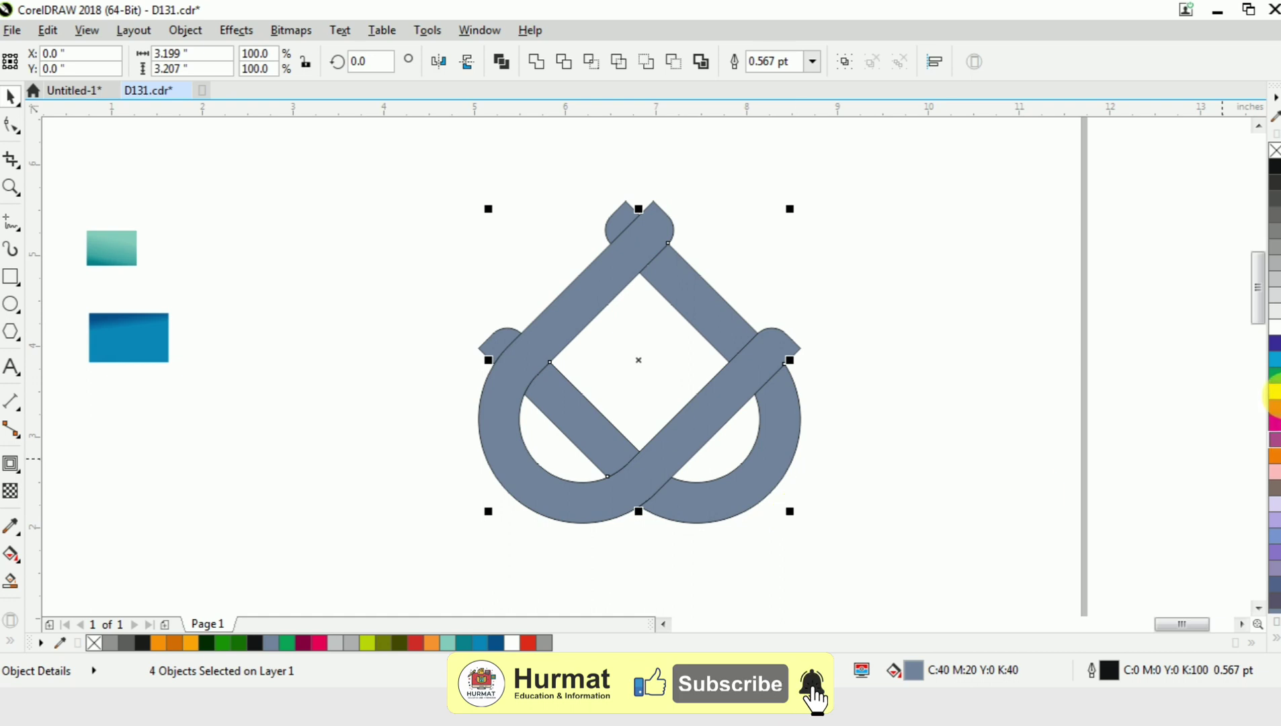
{"action": "key", "text": "shift+Page_Up"}
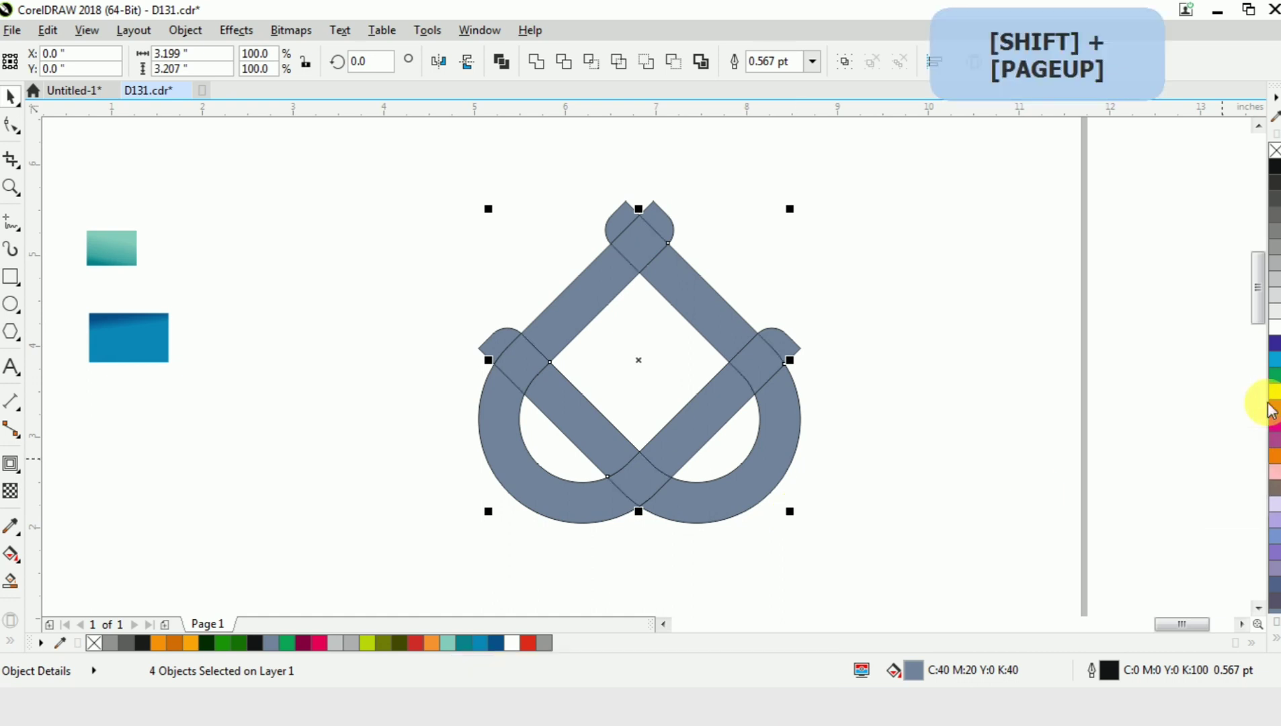
{"action": "left_click", "coordinate": [1274, 407]}
{"action": "left_click", "coordinate": [1009, 350]}
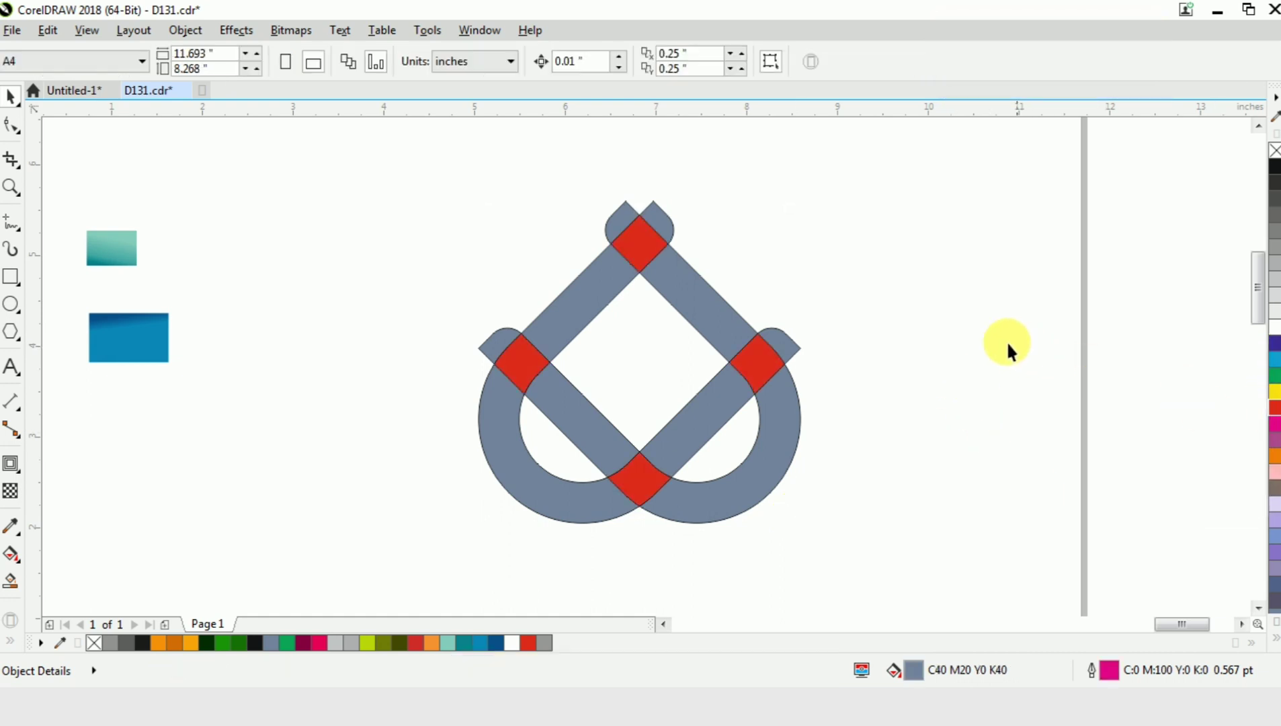
Copy the blue gradient fill from the sample rectangle onto the U band that curves on the lower right.
{"action": "left_click", "coordinate": [695, 311]}
{"action": "key", "text": "ctrl+shift+a"}
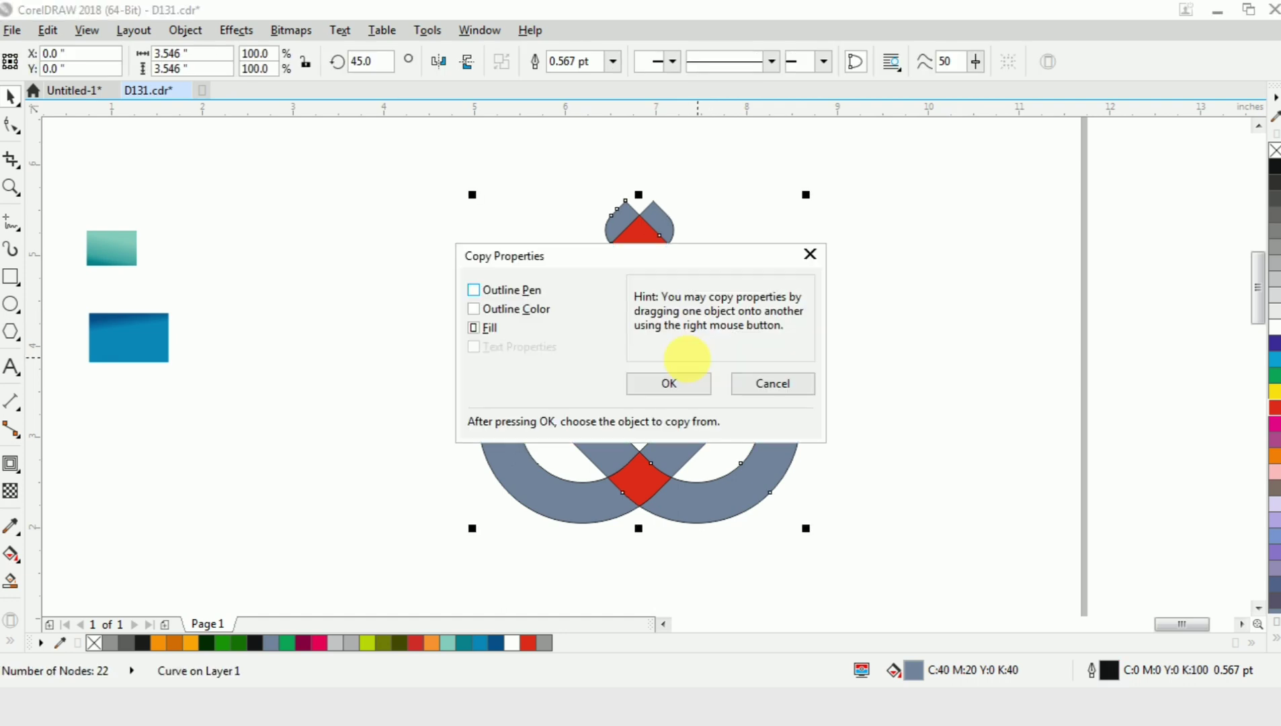
{"action": "left_click", "coordinate": [681, 381]}
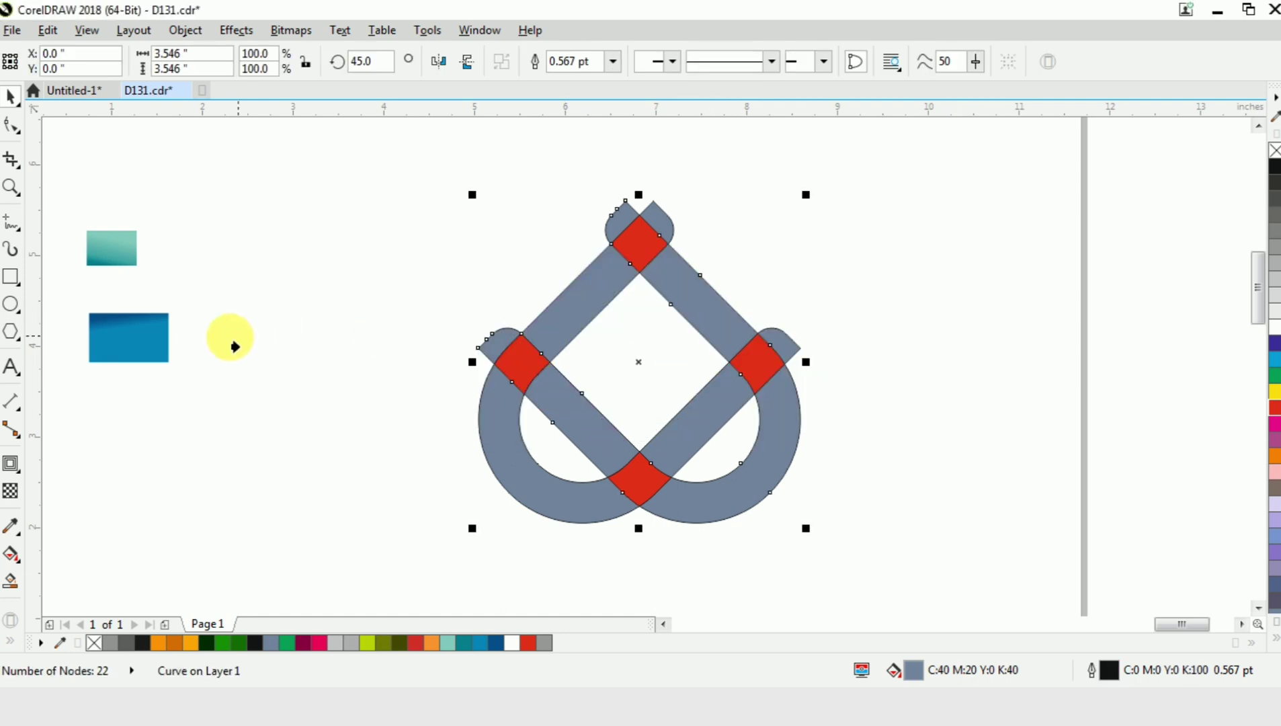
{"action": "left_click", "coordinate": [154, 336]}
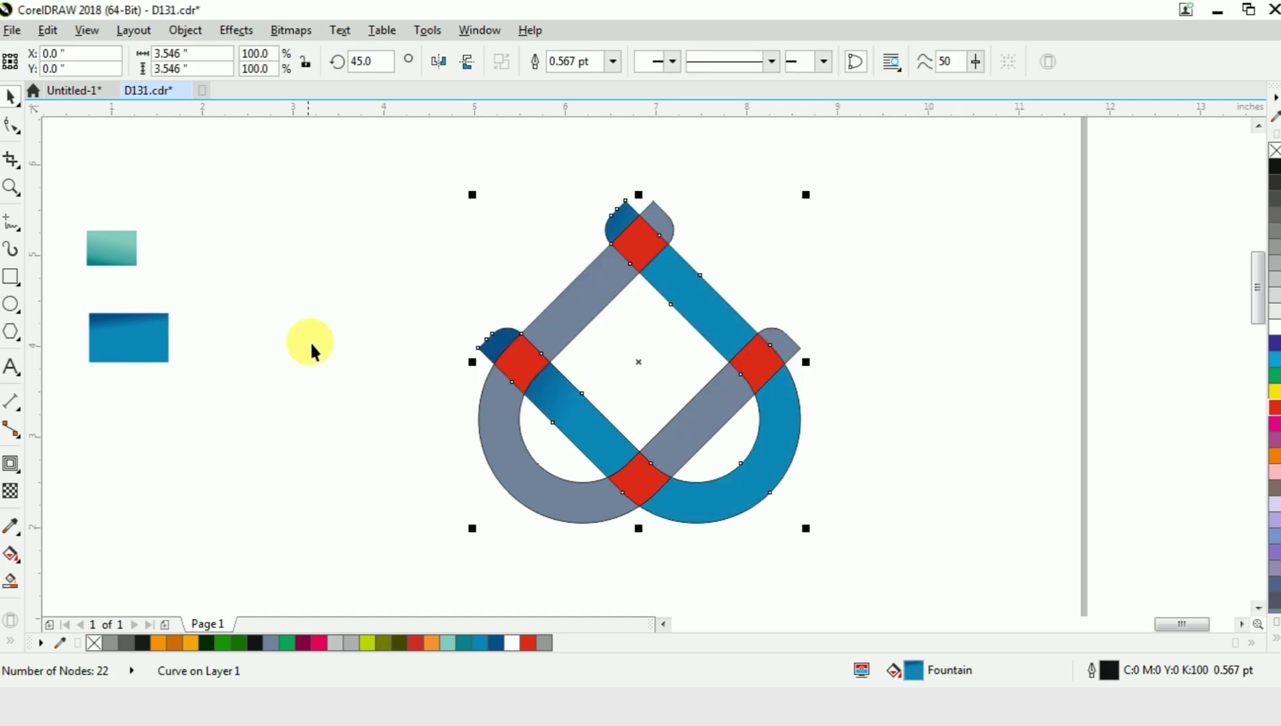
Copy the teal gradient fill from the sample rectangle onto the mirrored U band.
{"action": "left_click", "coordinate": [512, 463]}
{"action": "key", "text": "ctrl+shift+a"}
{"action": "left_click", "coordinate": [642, 387]}
{"action": "left_click", "coordinate": [131, 250]}
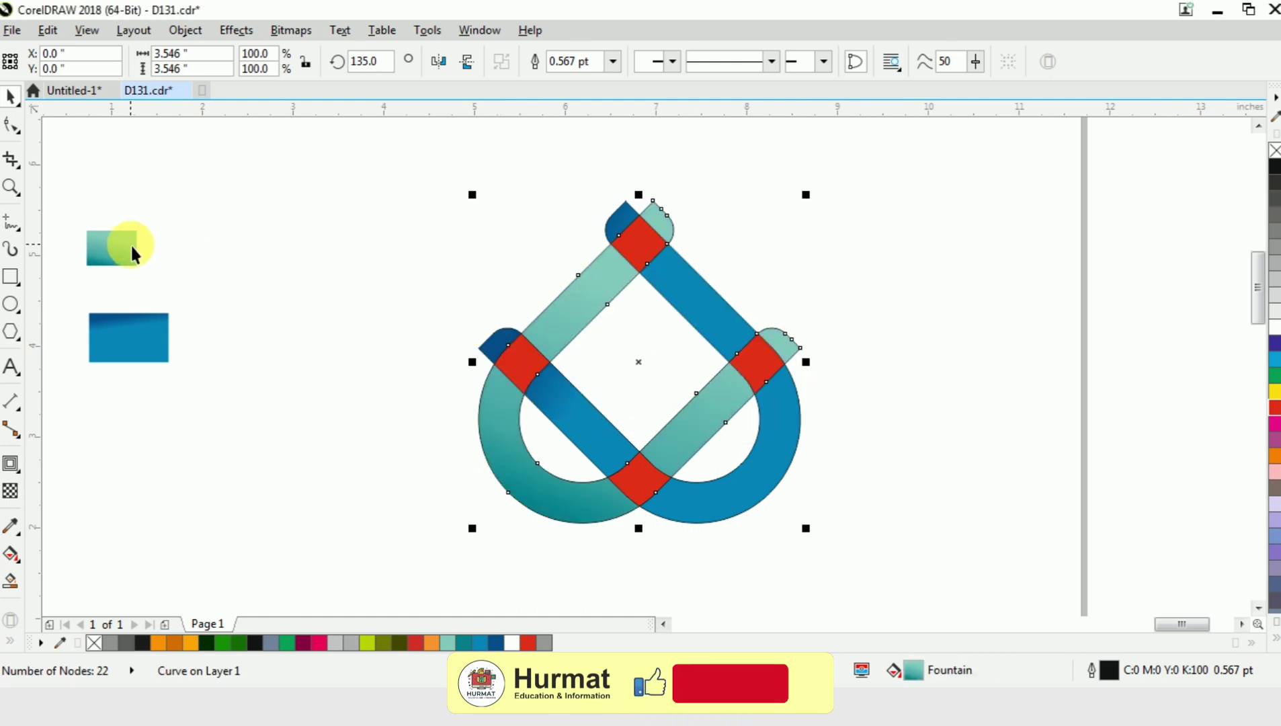
Delete the teal and blue gradient sample rectangles beside the logo.
{"action": "left_click", "coordinate": [310, 232]}
{"action": "left_click_drag", "start_coordinate": [283, 182], "coordinate": [125, 387]}
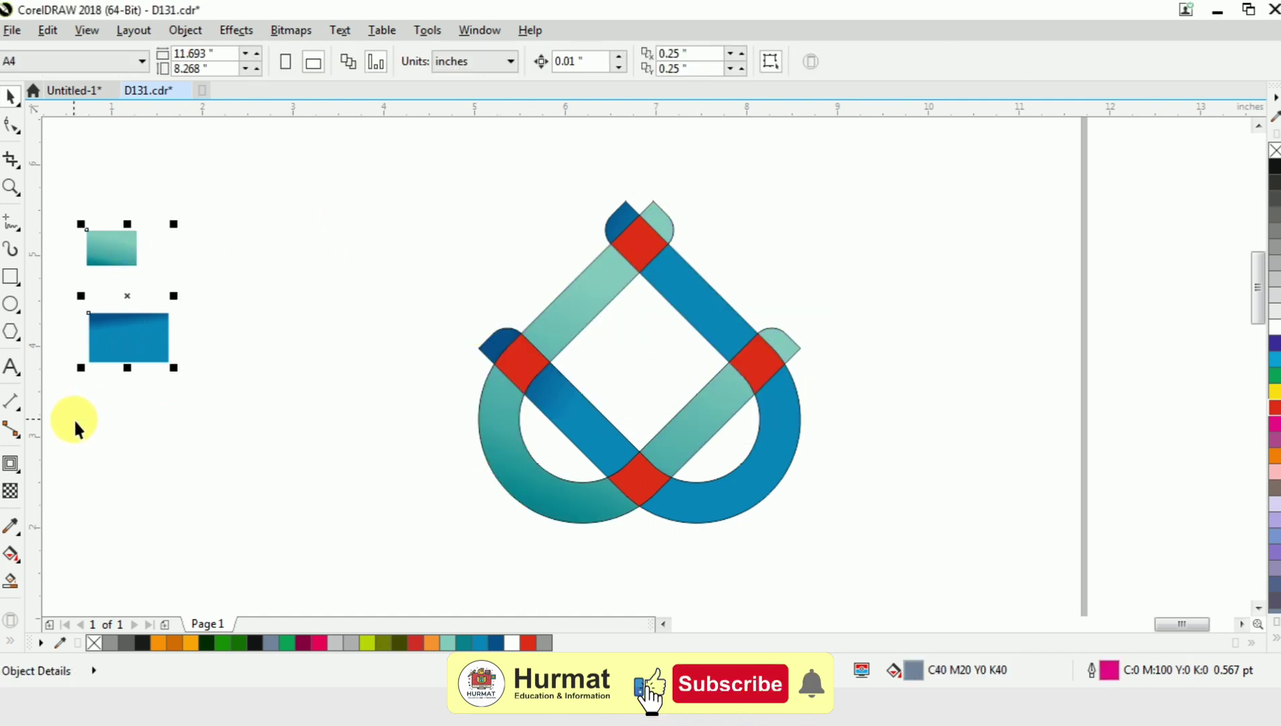
{"action": "key", "text": "Delete"}
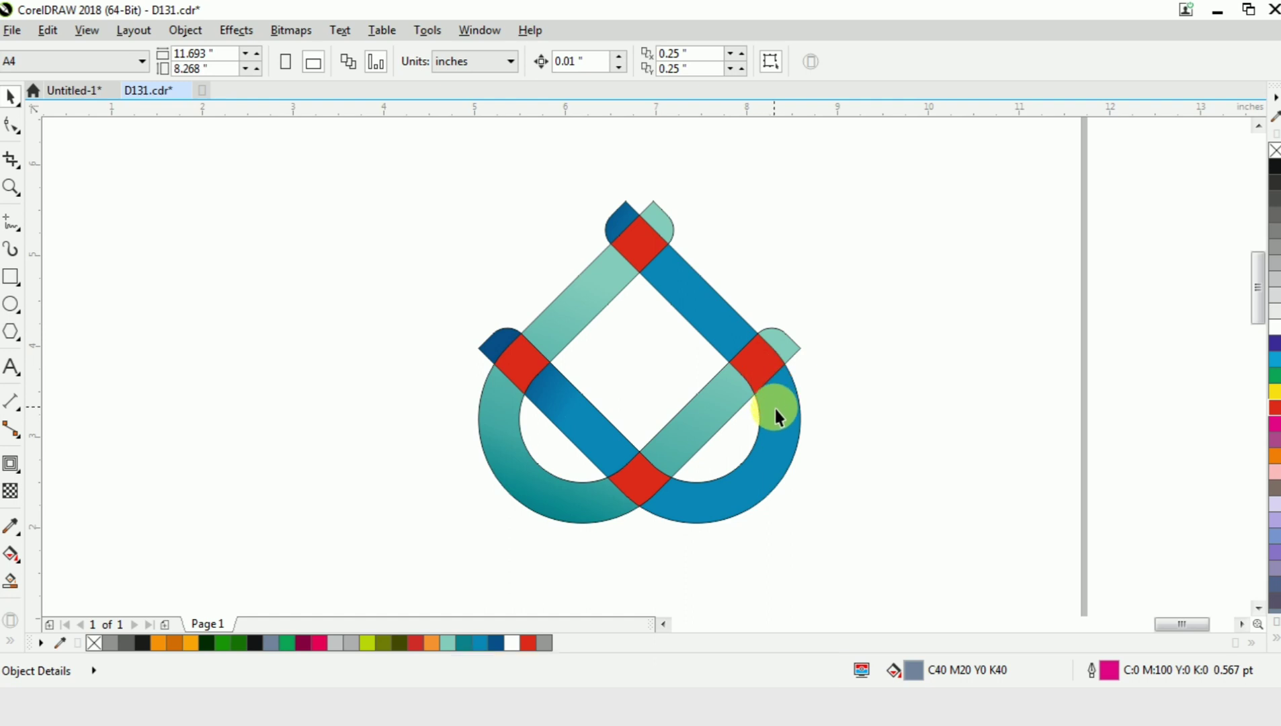
Fill the top overlap piece with the light teal sampled from the adjacent band end.
{"action": "left_click", "coordinate": [648, 276]}
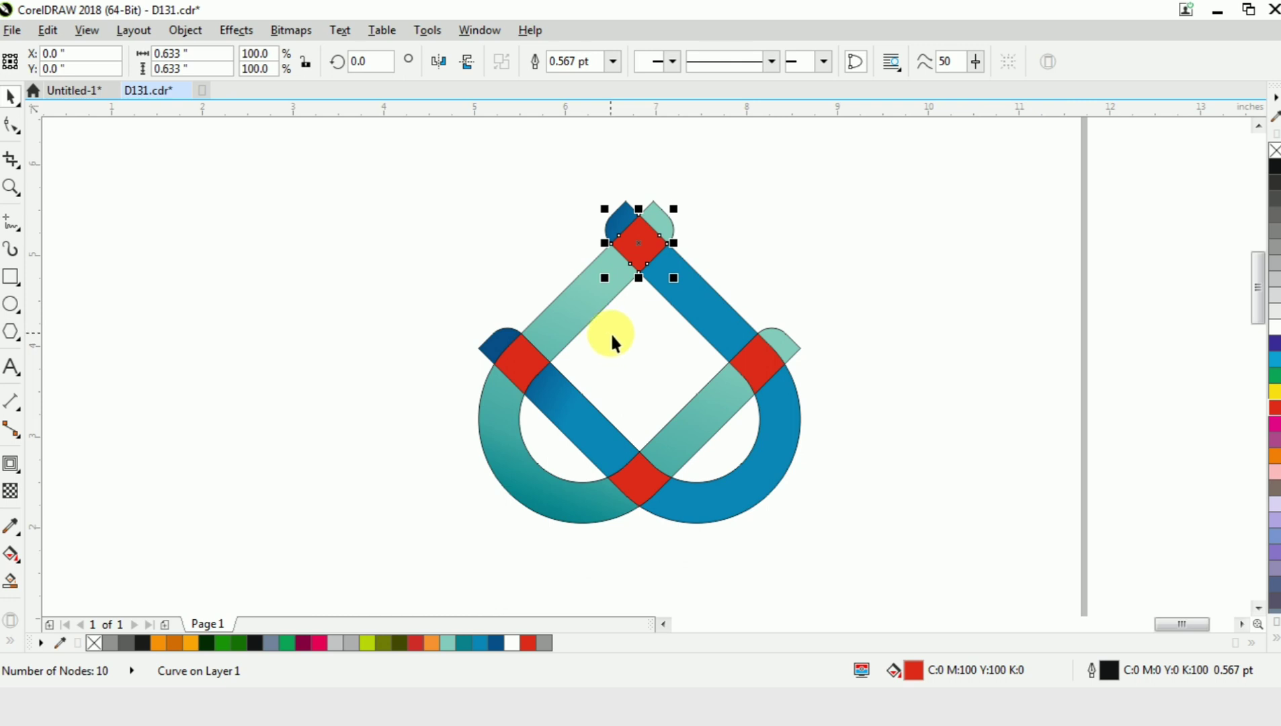
{"action": "left_click", "coordinate": [13, 531]}
{"action": "left_click", "coordinate": [655, 219]}
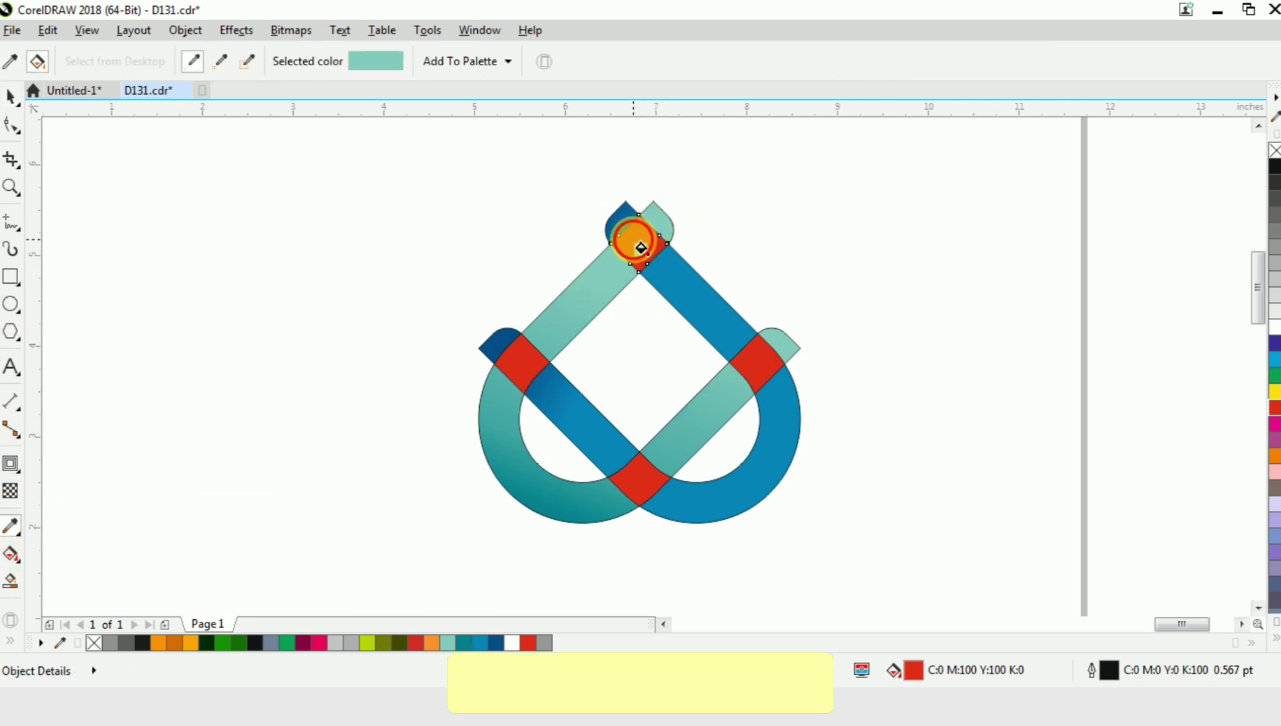
{"action": "left_click", "coordinate": [641, 248]}
{"action": "key", "text": "ctrl+space"}
{"action": "left_click", "coordinate": [748, 227]}
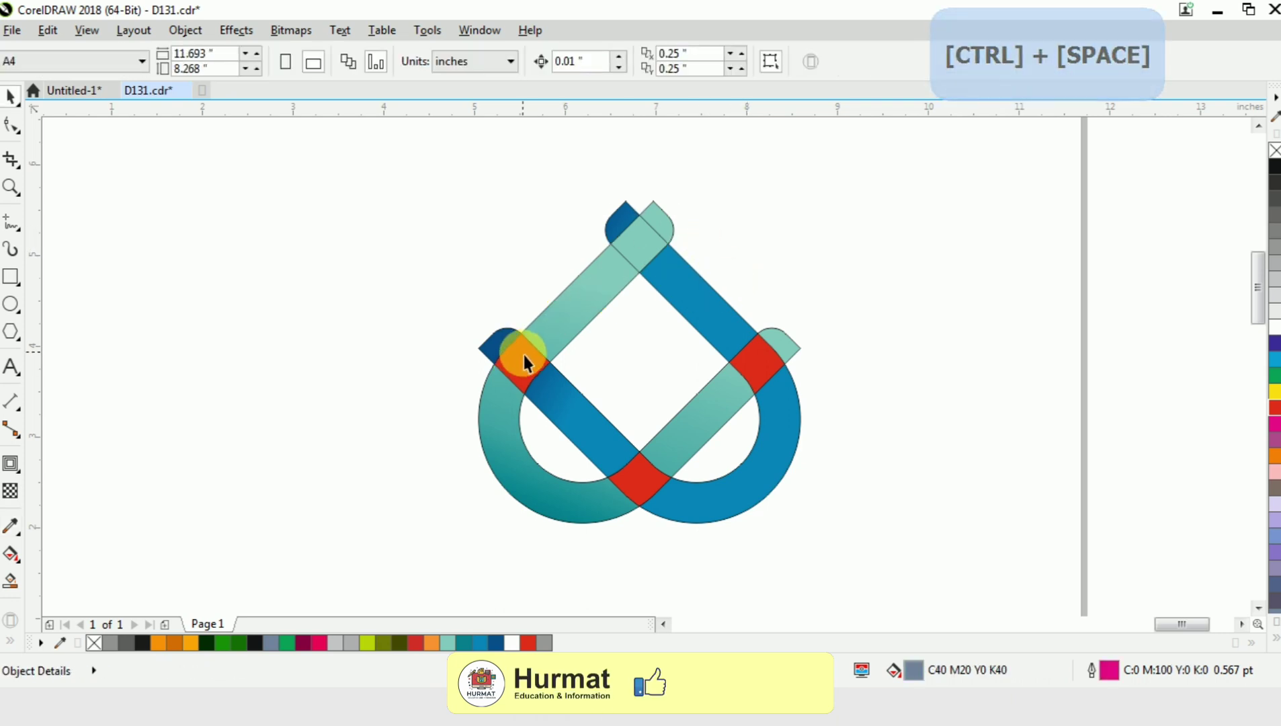
Fill the left overlap piece with the teal sampled from the light band just above it.
{"action": "left_click", "coordinate": [522, 355]}
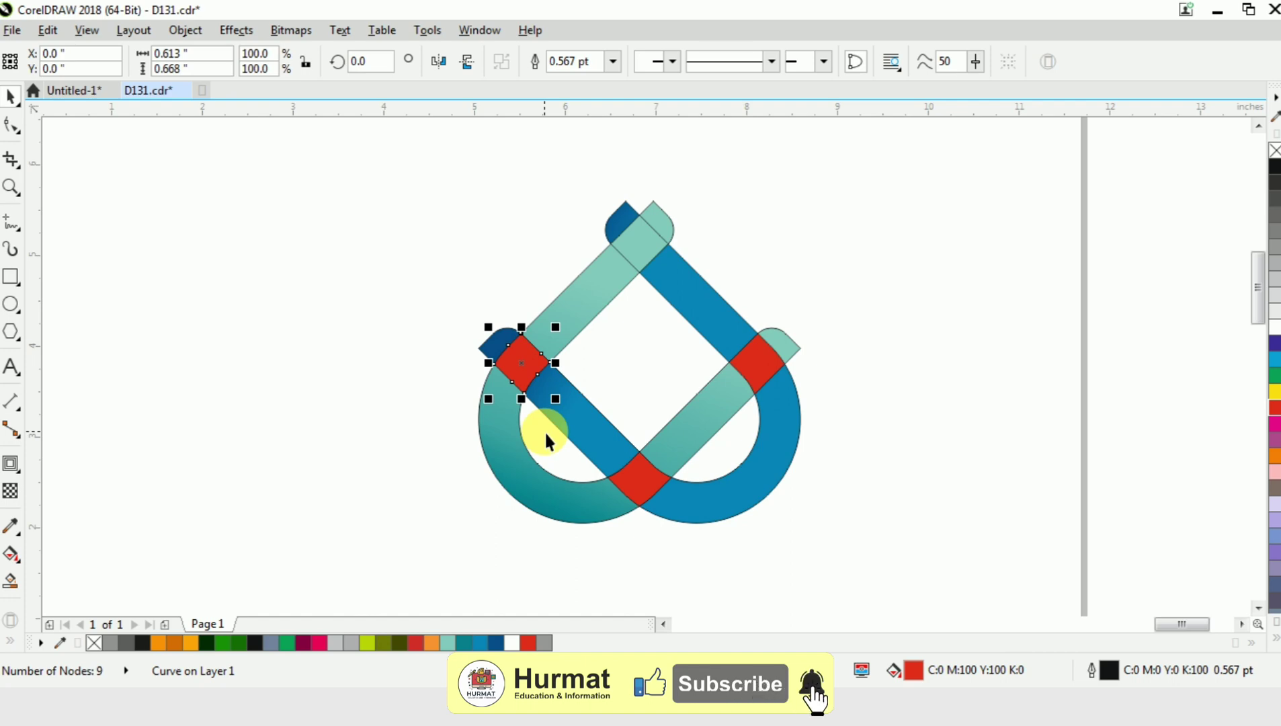
{"action": "left_click", "coordinate": [11, 527]}
{"action": "left_click", "coordinate": [535, 336]}
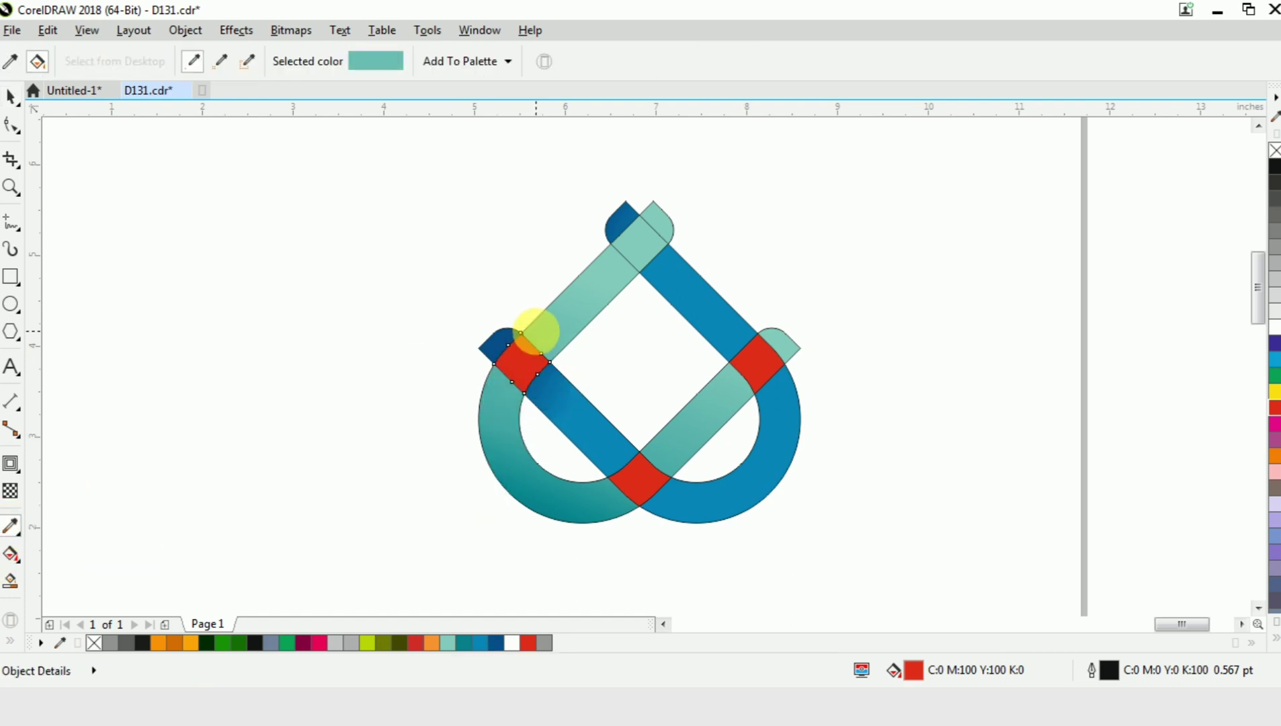
{"action": "left_click", "coordinate": [518, 363]}
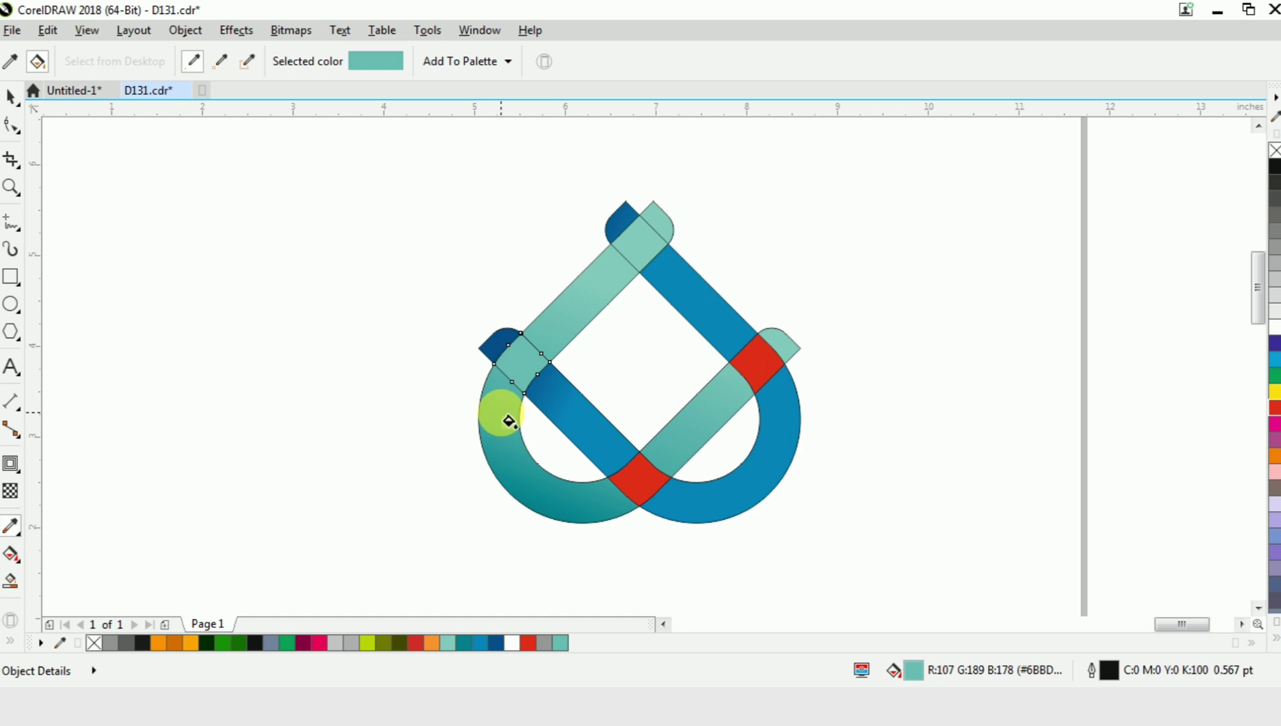
{"action": "key", "text": "ctrl+space"}
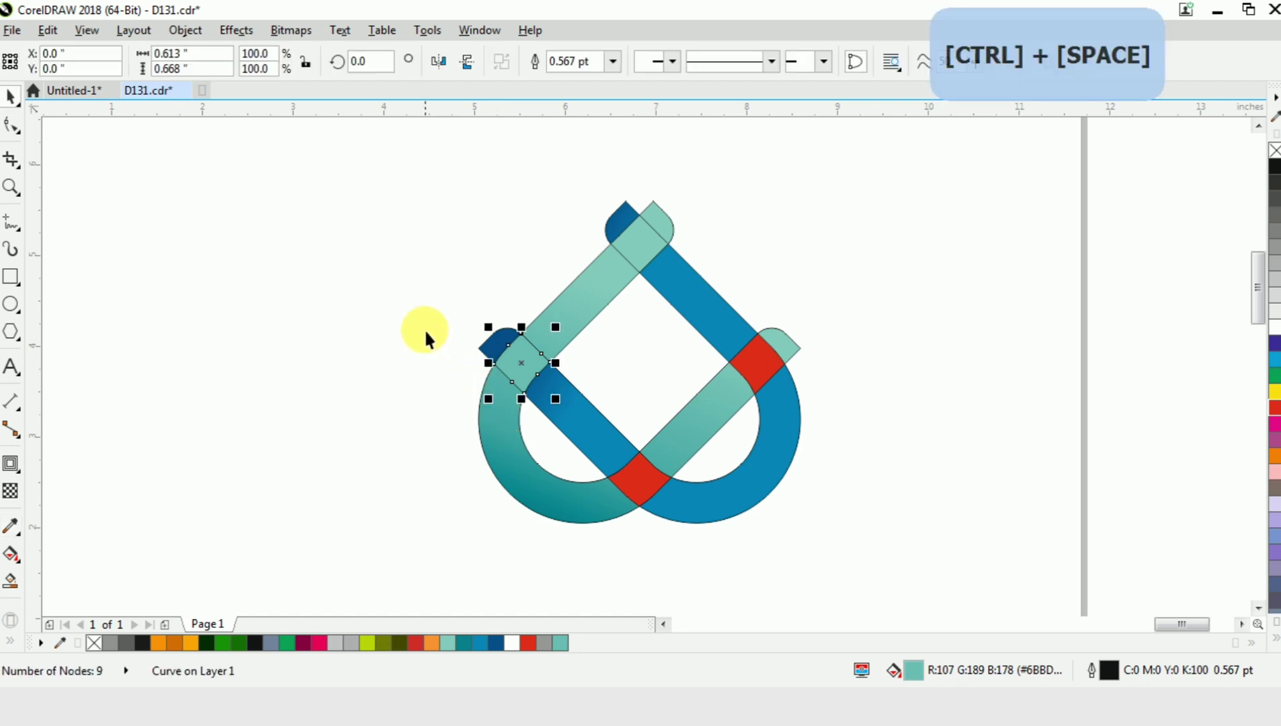
{"action": "left_click", "coordinate": [399, 302]}
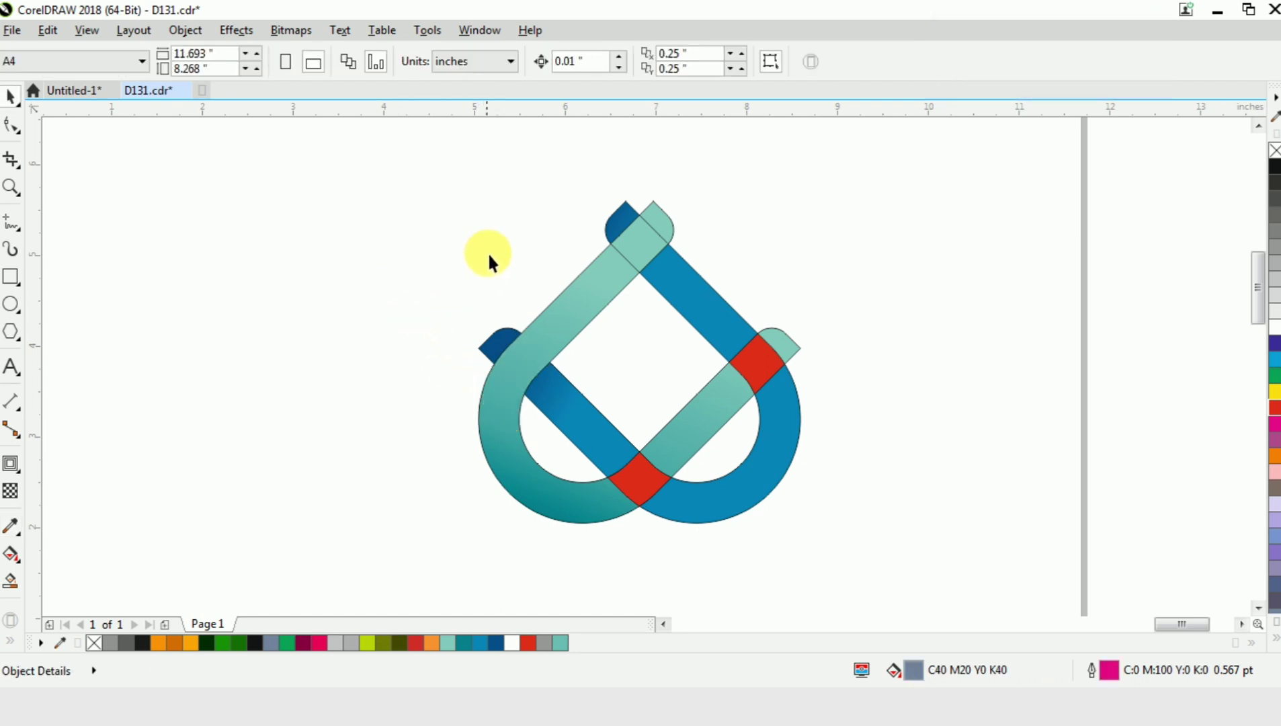
Try deleting the top overlap piece and undo the deletion.
{"action": "left_click_drag", "start_coordinate": [526, 212], "coordinate": [681, 289]}
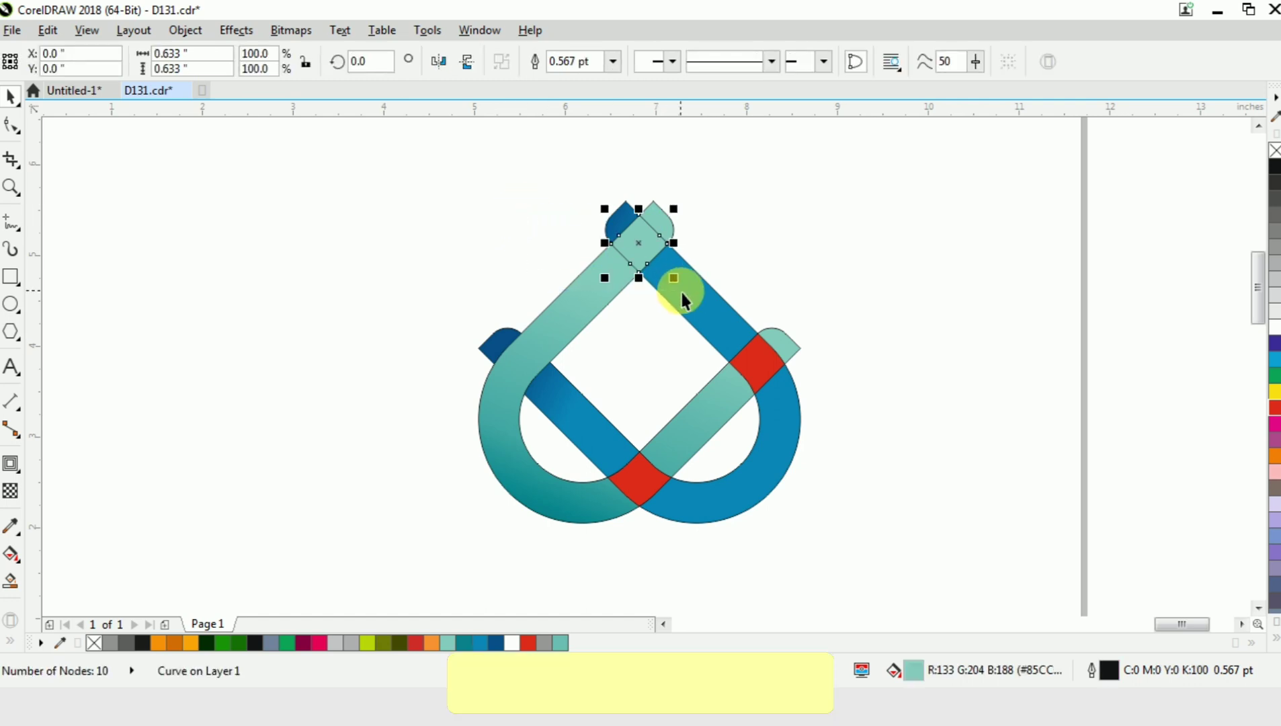
{"action": "key", "text": "Delete"}
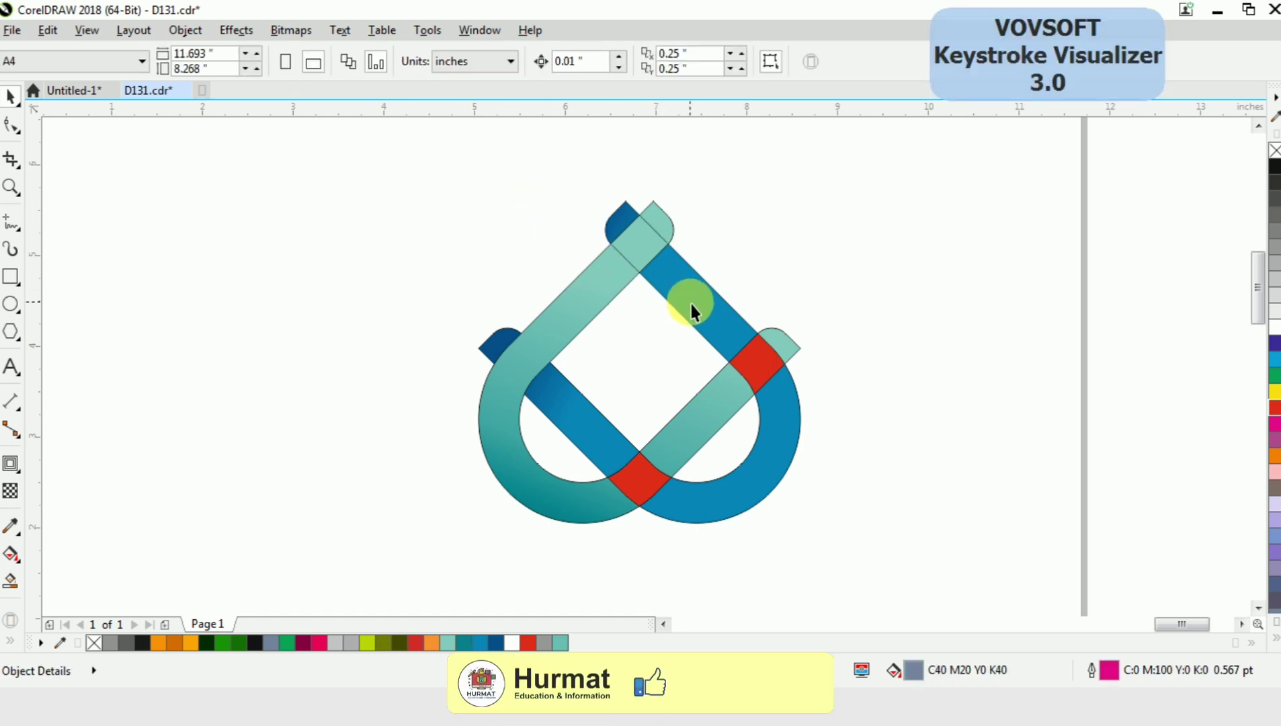
{"action": "key", "text": "ctrl+z"}
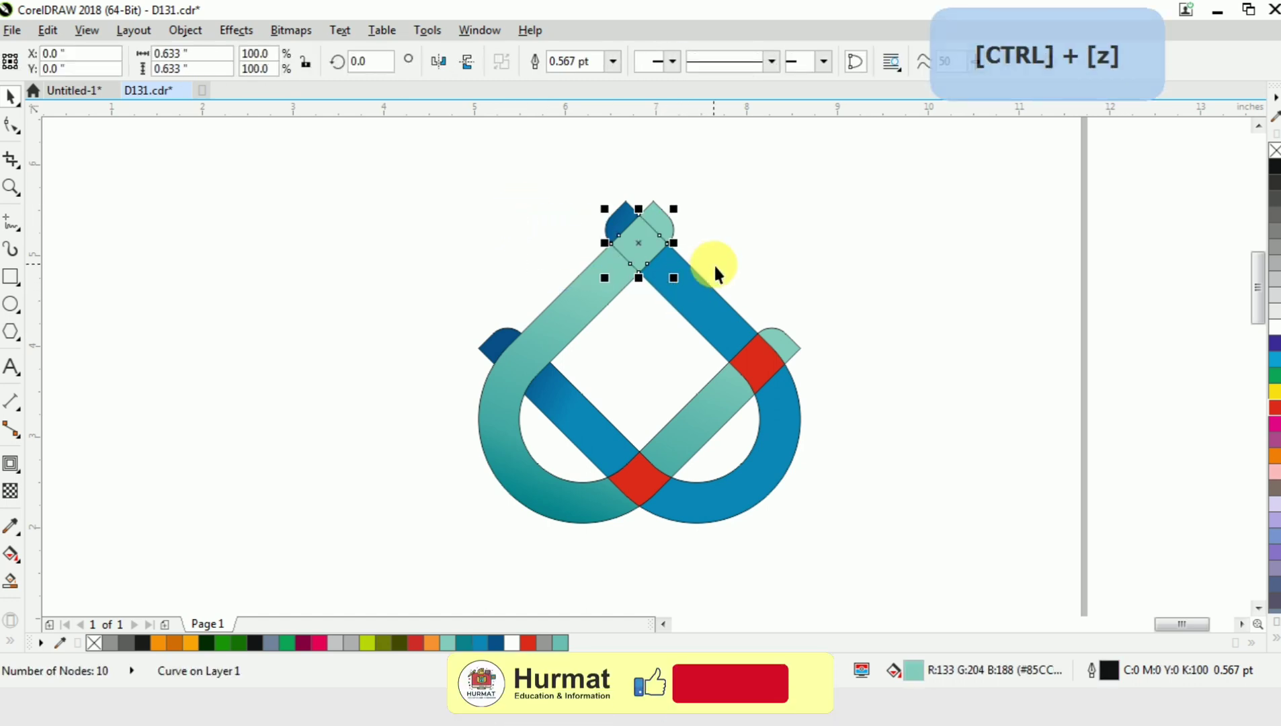
Fill the top overlap piece with the blue sampled from the adjoining blue band.
{"action": "left_click", "coordinate": [11, 527]}
{"action": "left_click", "coordinate": [681, 301]}
{"action": "left_click", "coordinate": [643, 243]}
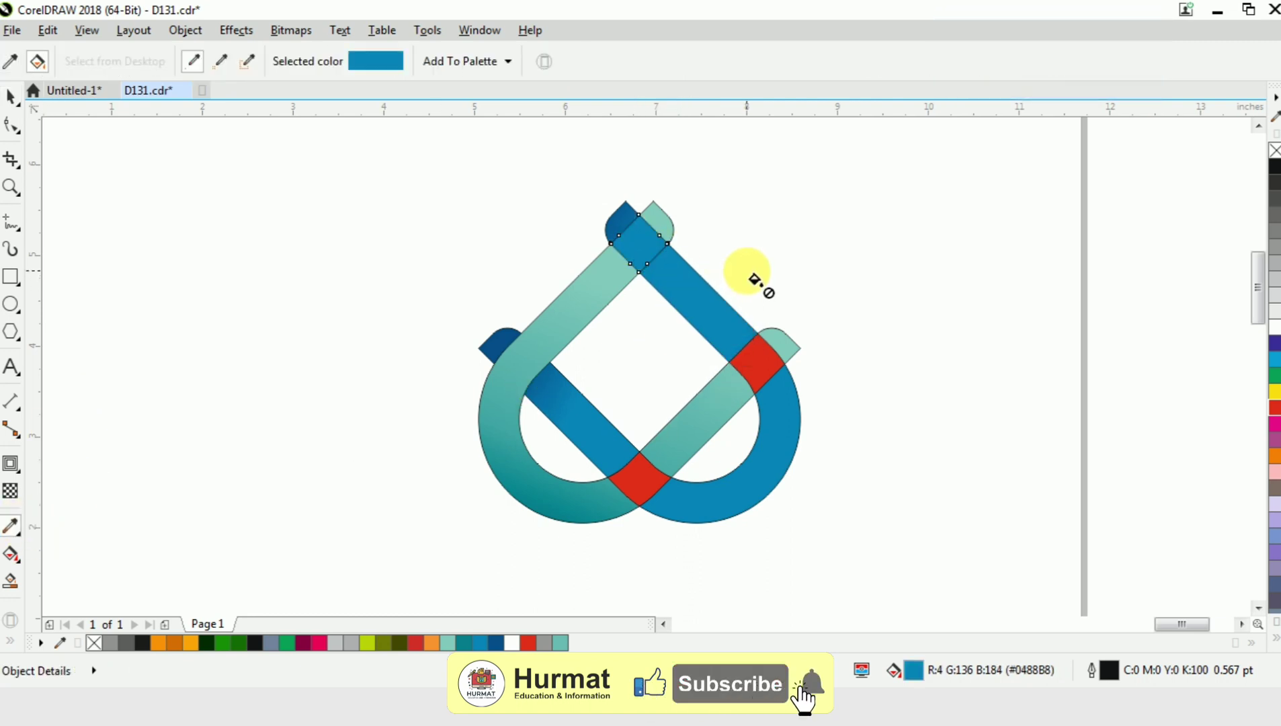
{"action": "key", "text": "ctrl+space"}
{"action": "key", "text": "Escape"}
Try deleting the blue top overlap piece, and undo back to its light teal fill with the left overlap piece restored.
{"action": "left_click", "coordinate": [645, 244]}
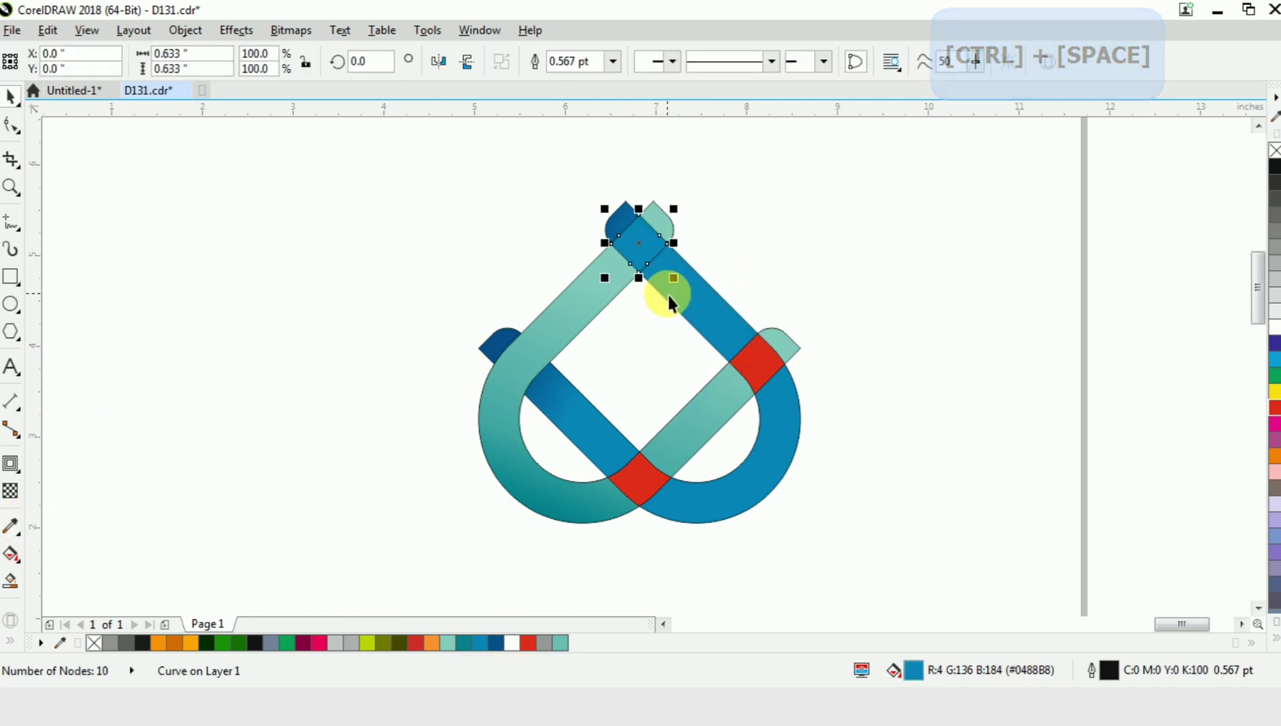
{"action": "key", "text": "Delete"}
{"action": "key", "text": "ctrl+z"}
{"action": "key", "text": "ctrl+z"}
{"action": "key", "text": "ctrl+z"}
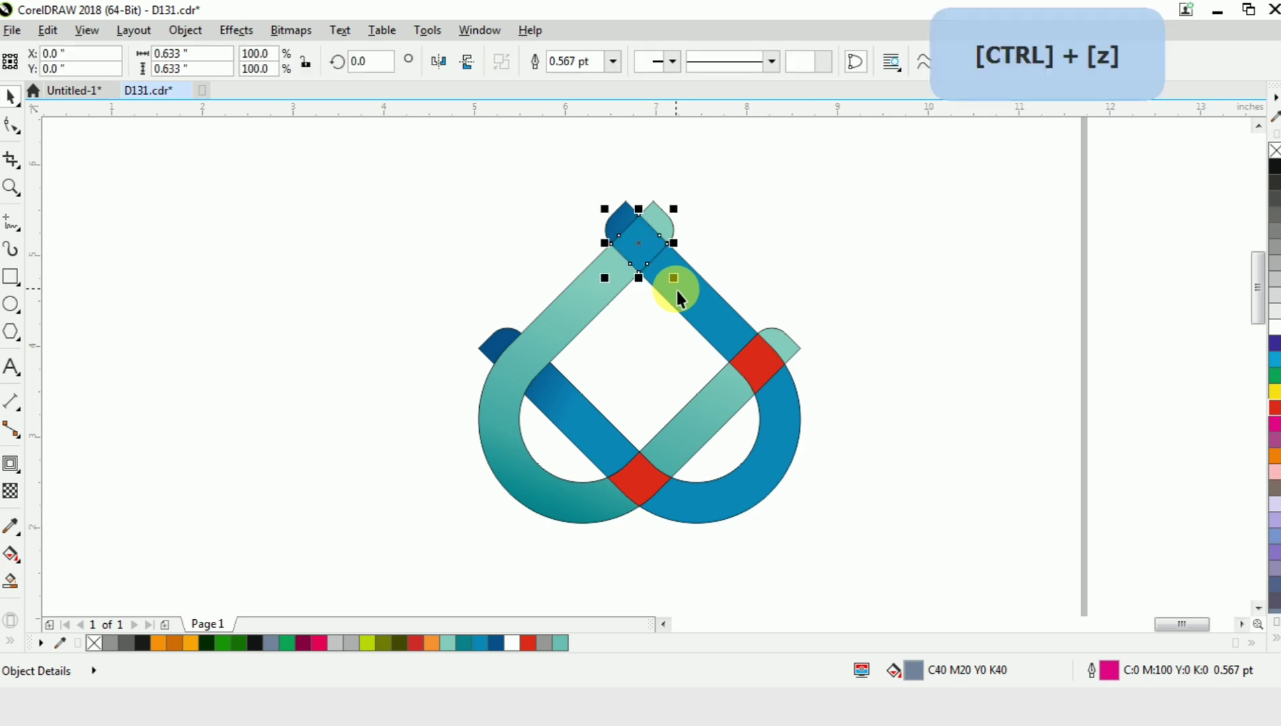
Try deleting the red right overlap piece and undo the deletion.
{"action": "left_click", "coordinate": [765, 362]}
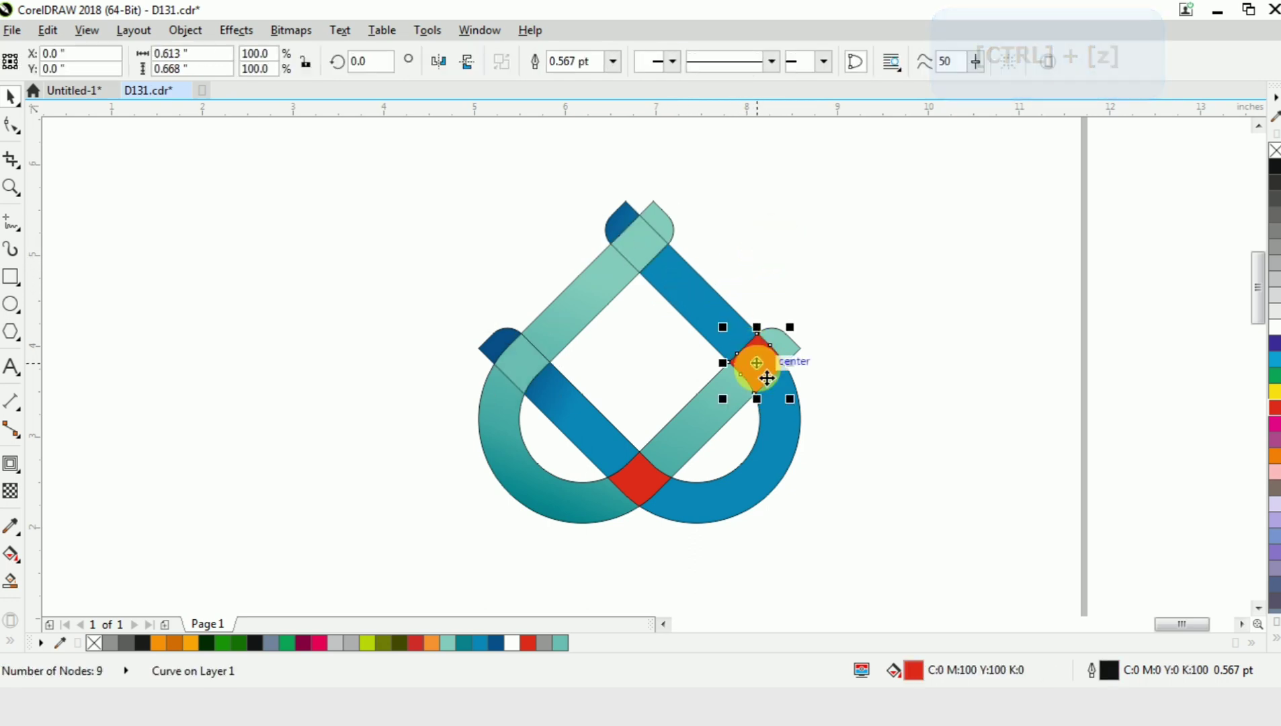
{"action": "key", "text": "Delete"}
{"action": "key", "text": "ctrl+z"}
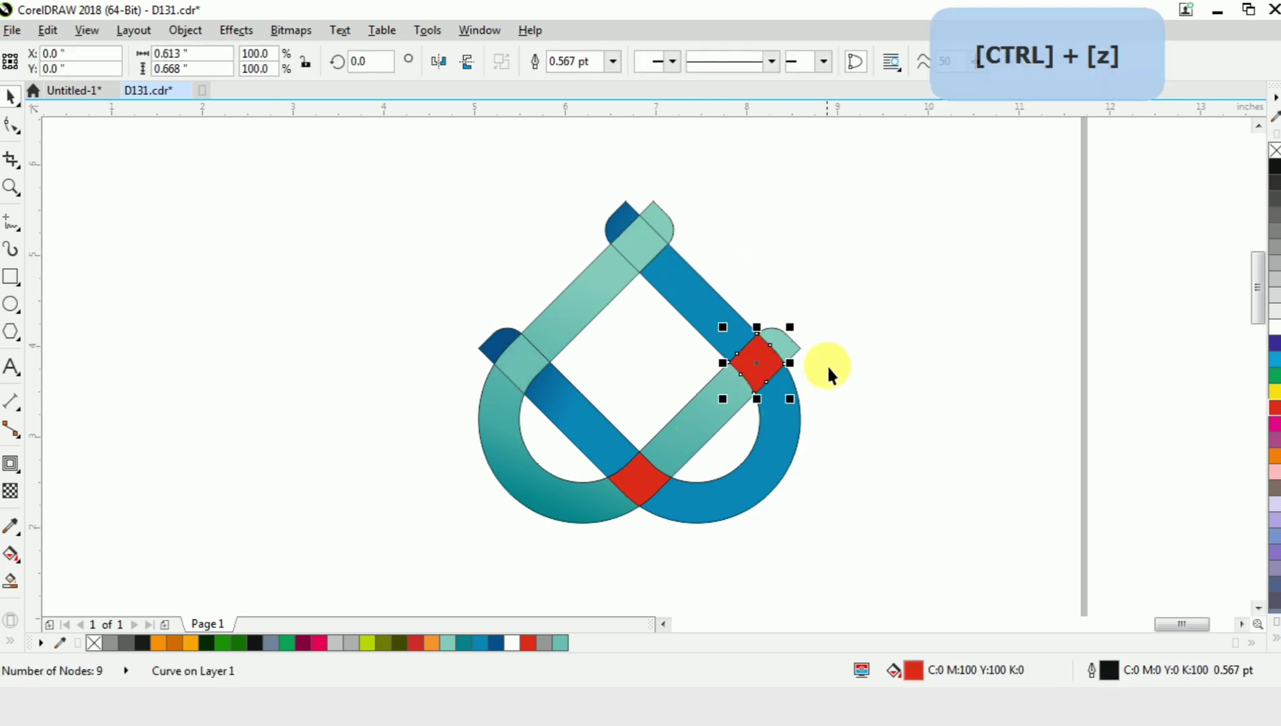
Replace the blue band's gradient with a solid dark teal fill (#00838B).
{"action": "left_click", "coordinate": [827, 364]}
{"action": "left_click", "coordinate": [766, 435]}
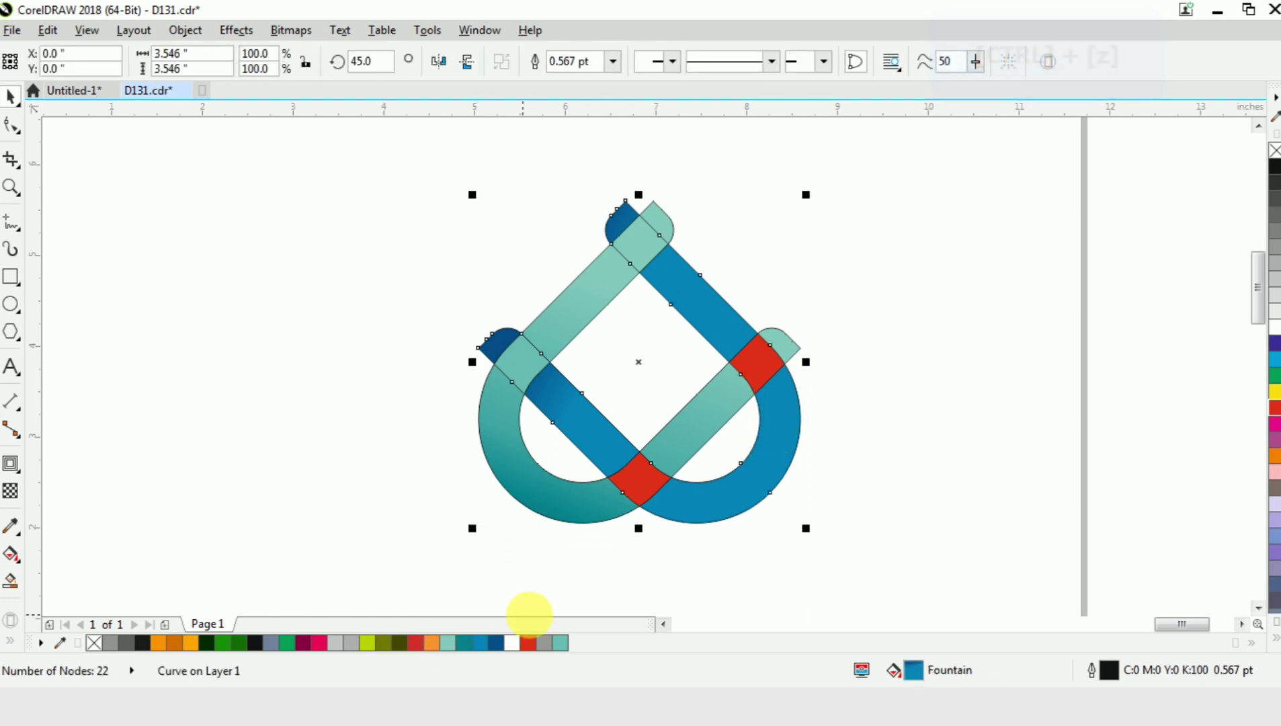
{"action": "left_click", "coordinate": [464, 643]}
{"action": "left_click", "coordinate": [834, 424]}
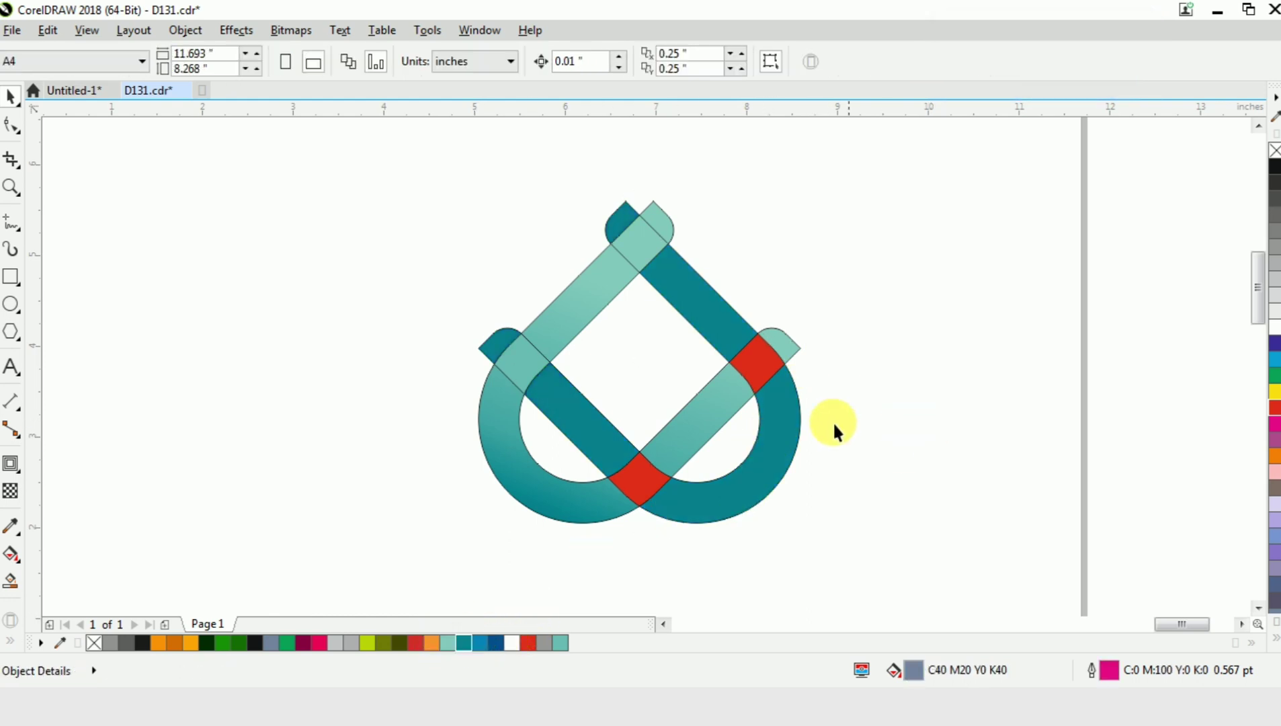
Replace the mirrored band's teal gradient with a solid light teal fill (R133 G204 B188).
{"action": "left_click", "coordinate": [558, 507]}
{"action": "left_click", "coordinate": [459, 645]}
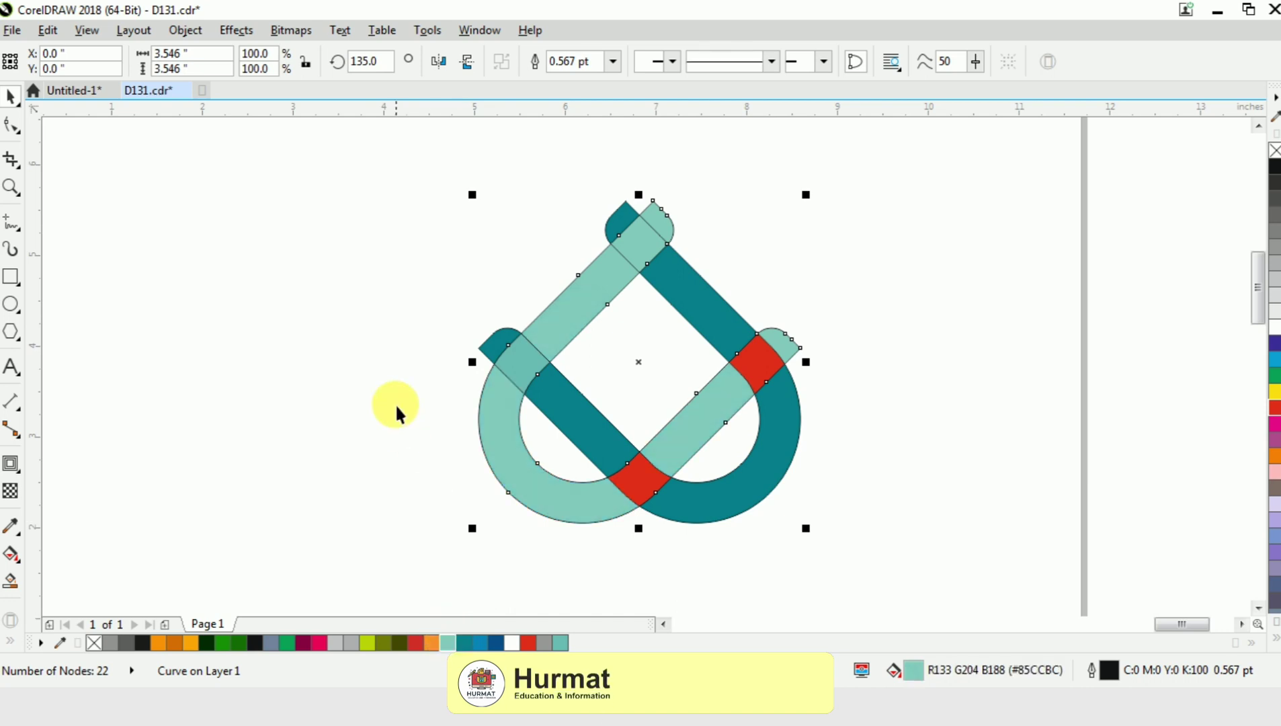
{"action": "left_click", "coordinate": [402, 426]}
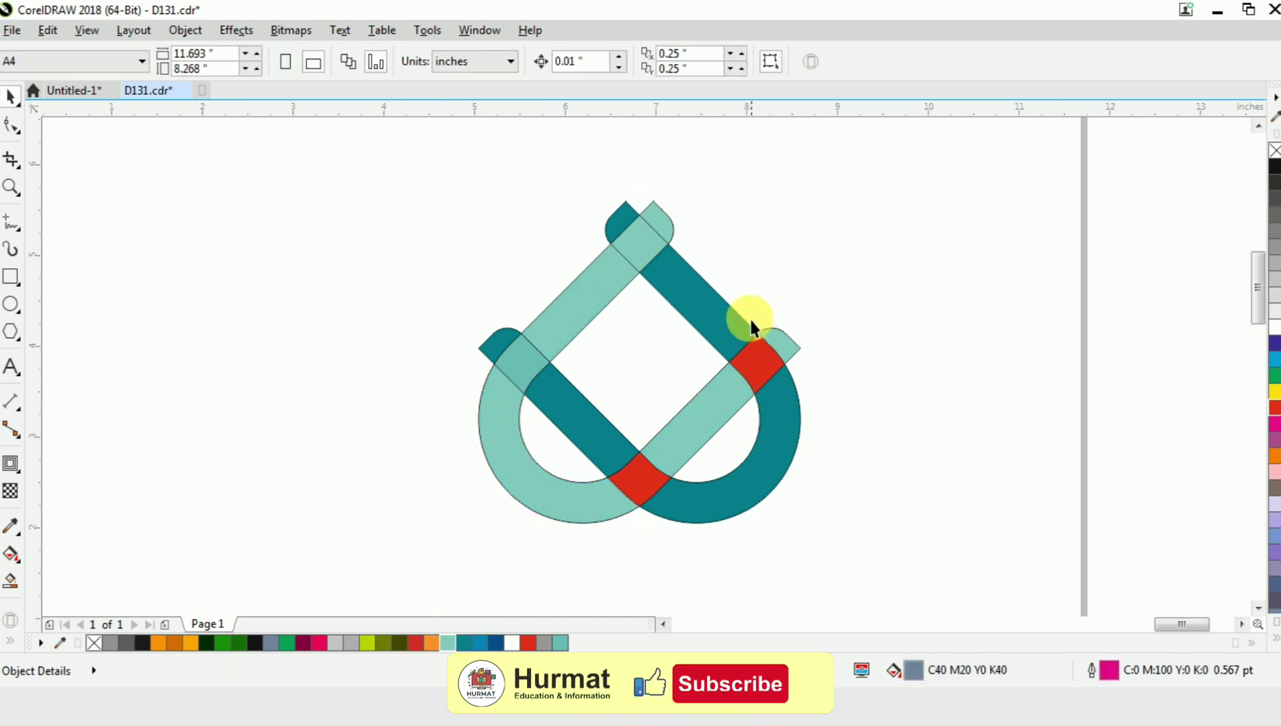
Fill the top and bottom overlap pieces with dark teal (#00838B).
{"action": "left_click_drag", "start_coordinate": [716, 211], "coordinate": [596, 283]}
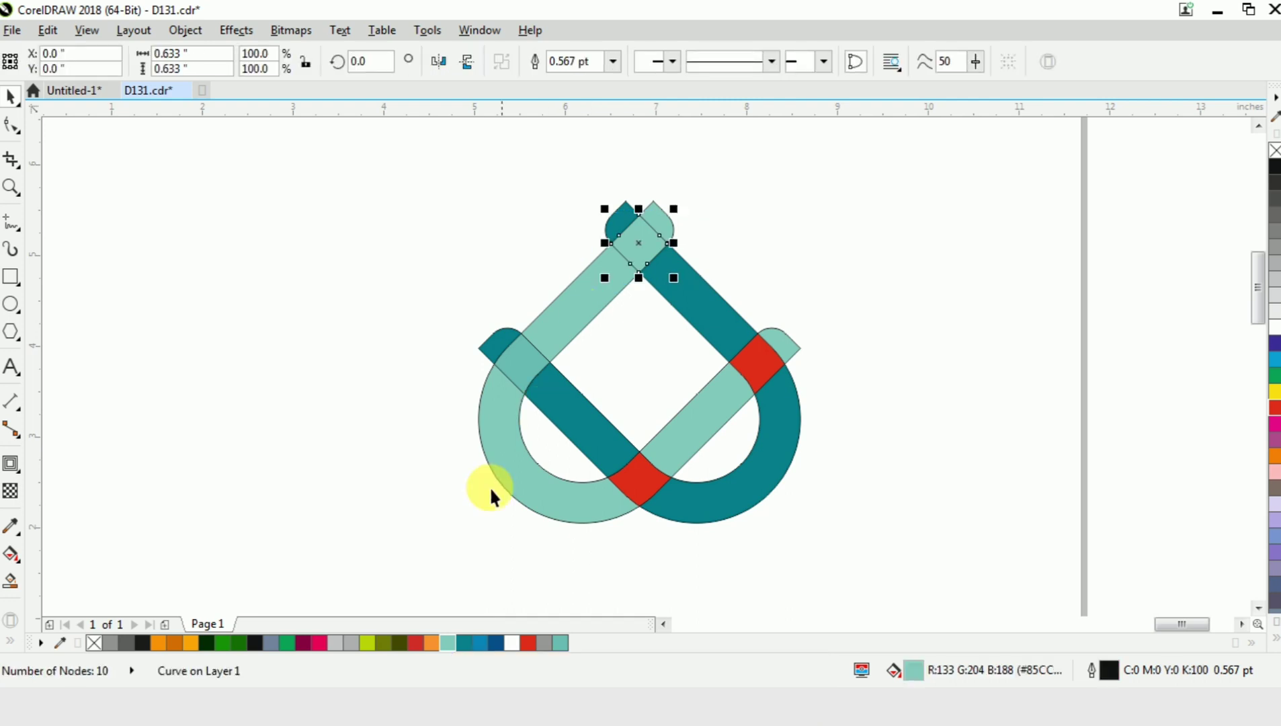
{"action": "left_click", "coordinate": [464, 643]}
{"action": "left_click", "coordinate": [814, 213]}
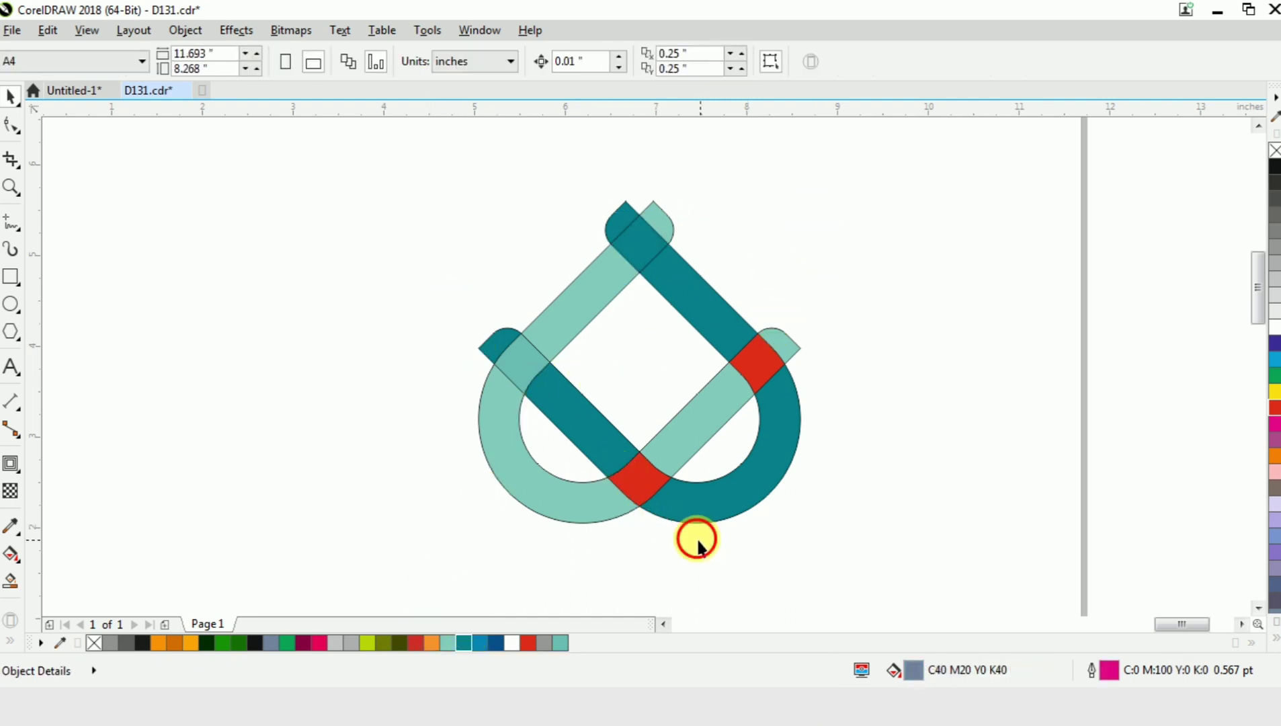
{"action": "left_click_drag", "start_coordinate": [698, 546], "coordinate": [588, 420]}
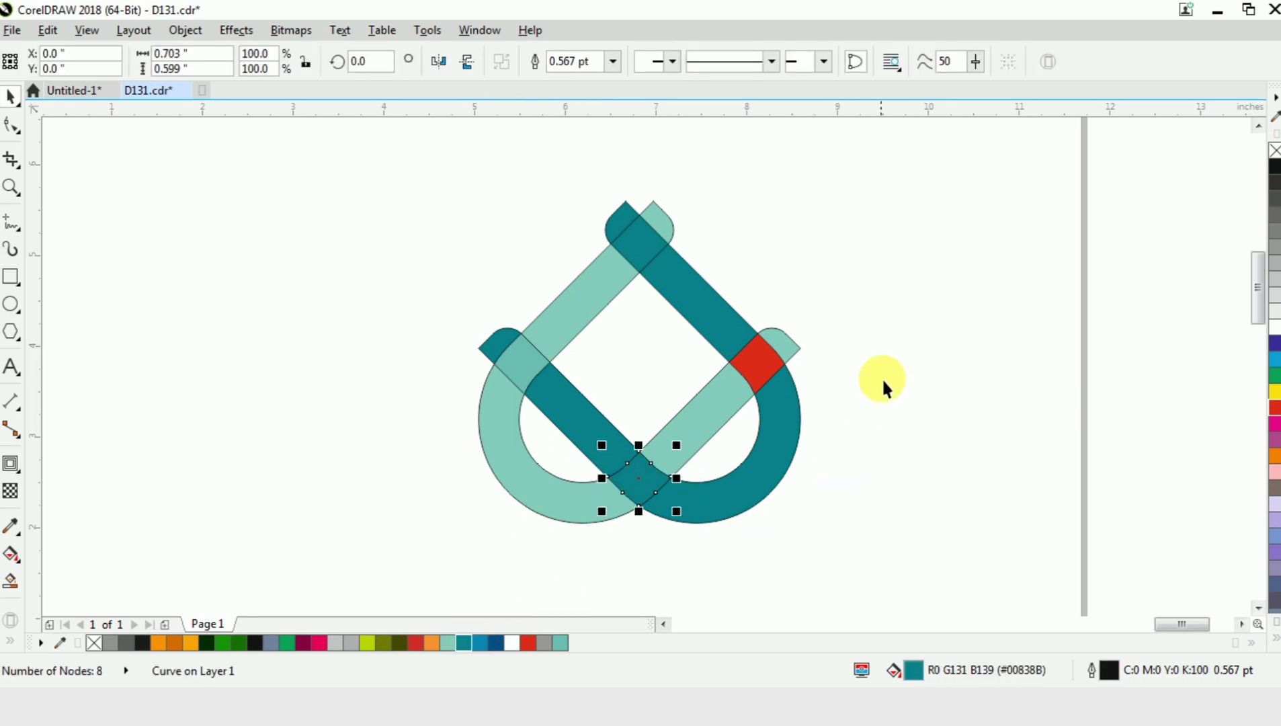
{"action": "left_click", "coordinate": [861, 292]}
Fill the red right overlap piece with dark teal (#00838B).
{"action": "left_click_drag", "start_coordinate": [716, 414], "coordinate": [716, 414]}
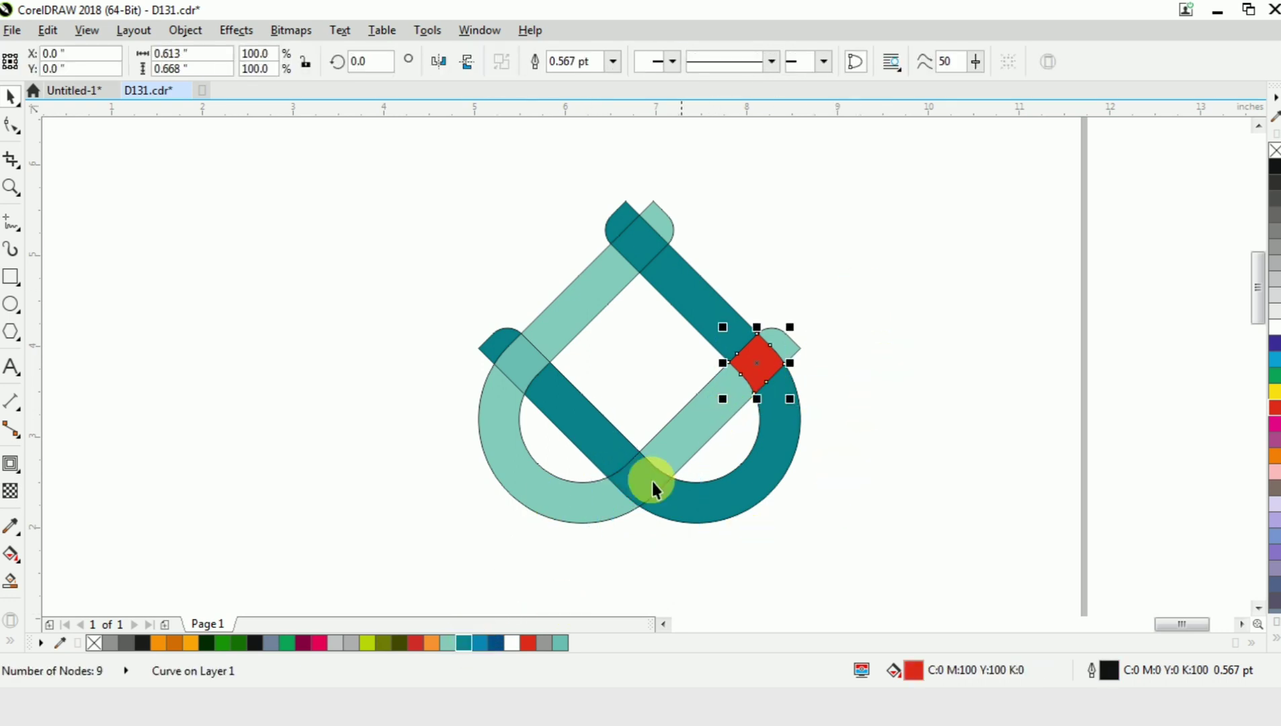
{"action": "left_click", "coordinate": [472, 643]}
{"action": "left_click", "coordinate": [824, 288]}
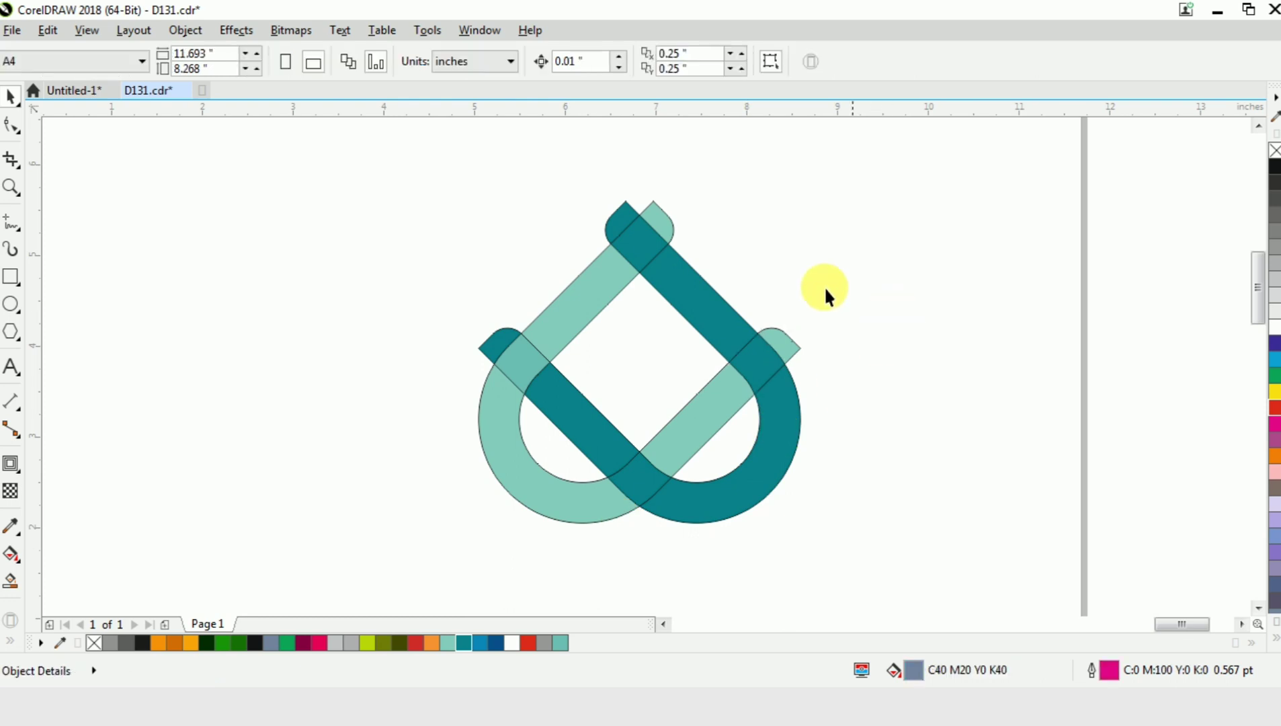
Remove the outline from all six logo pieces.
{"action": "left_click_drag", "start_coordinate": [304, 168], "coordinate": [909, 557]}
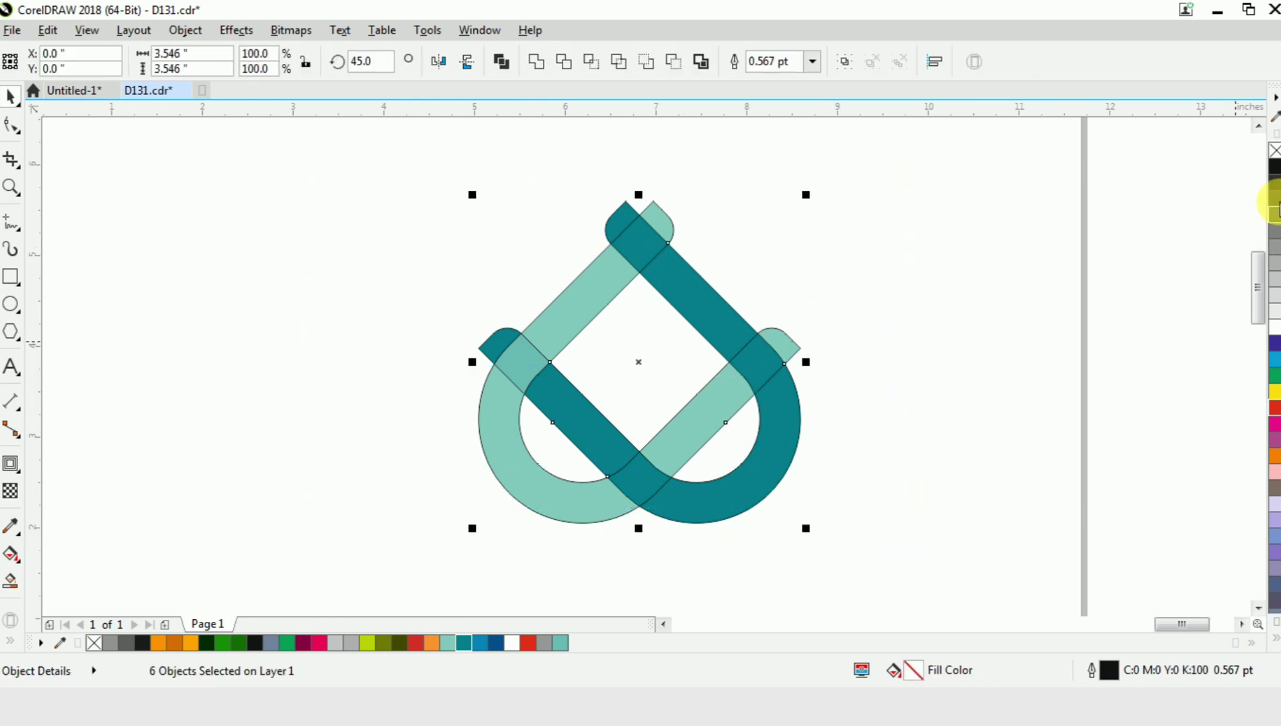
{"action": "right_click", "coordinate": [1275, 152]}
{"action": "left_click", "coordinate": [869, 274]}
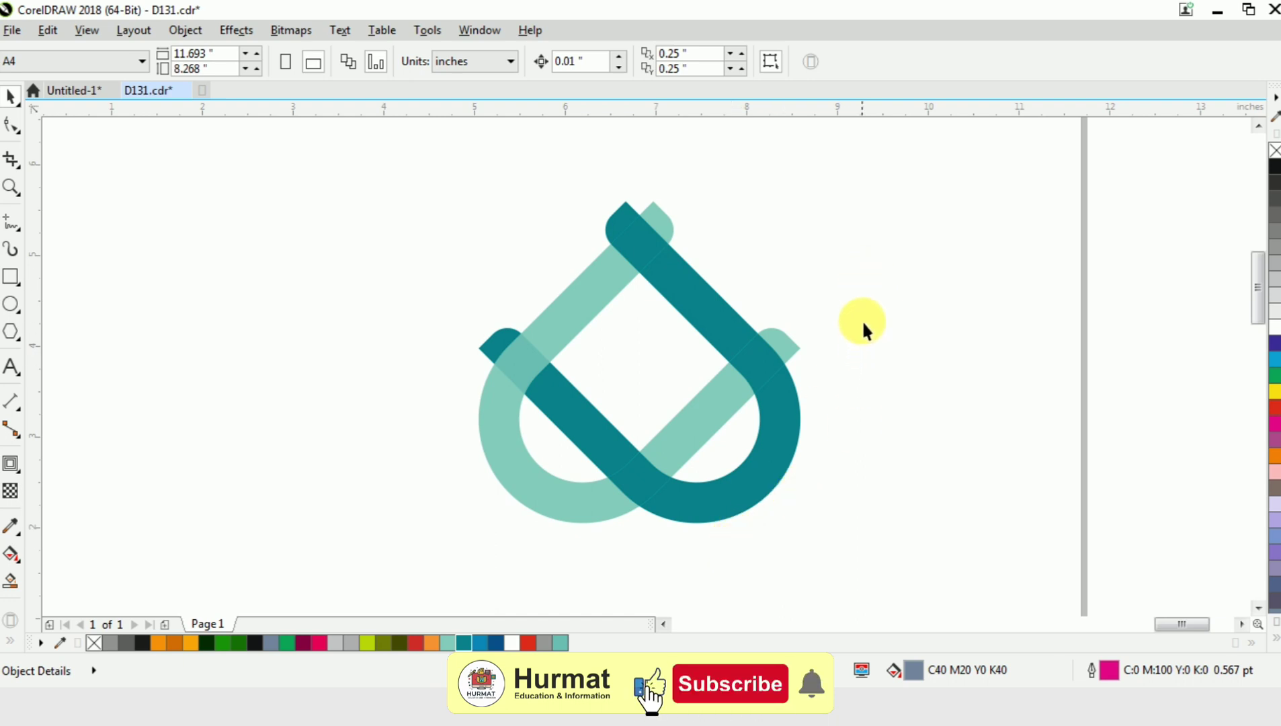
Fill the right overlap piece with light teal so the light band crosses over the dark one.
{"action": "left_click_drag", "start_coordinate": [862, 319], "coordinate": [706, 404]}
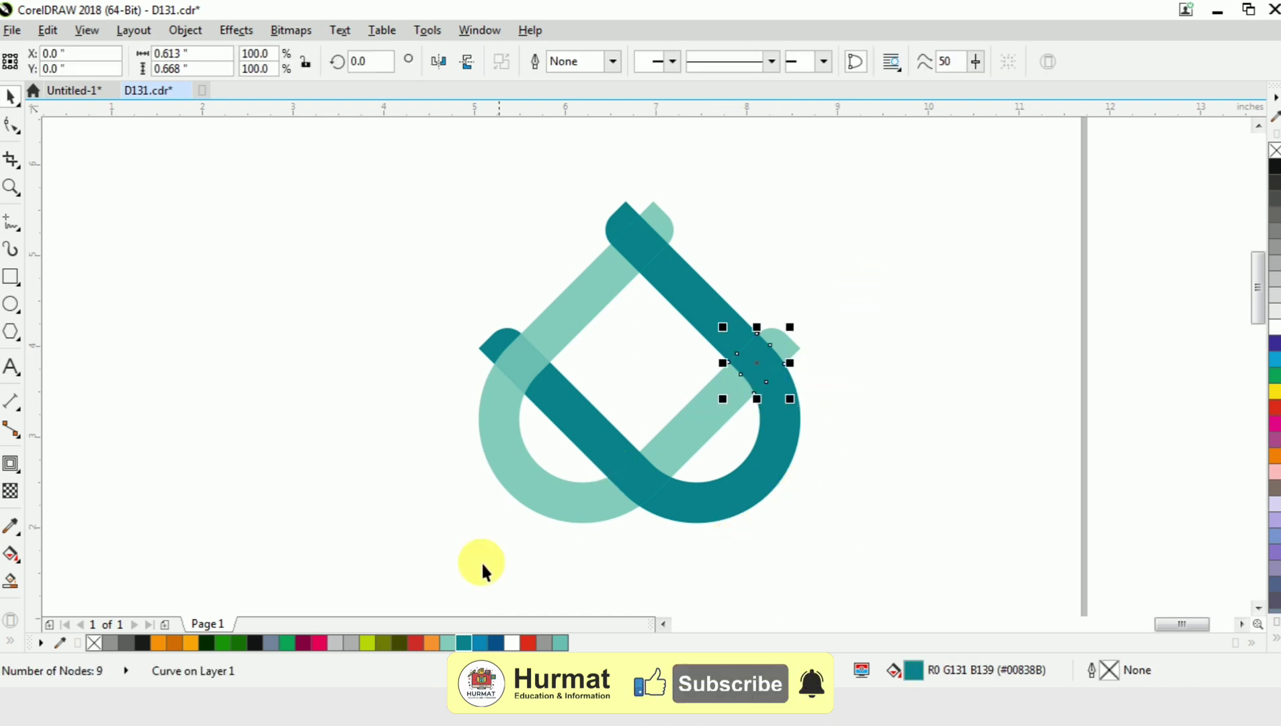
{"action": "left_click", "coordinate": [448, 643]}
{"action": "left_click", "coordinate": [931, 351]}
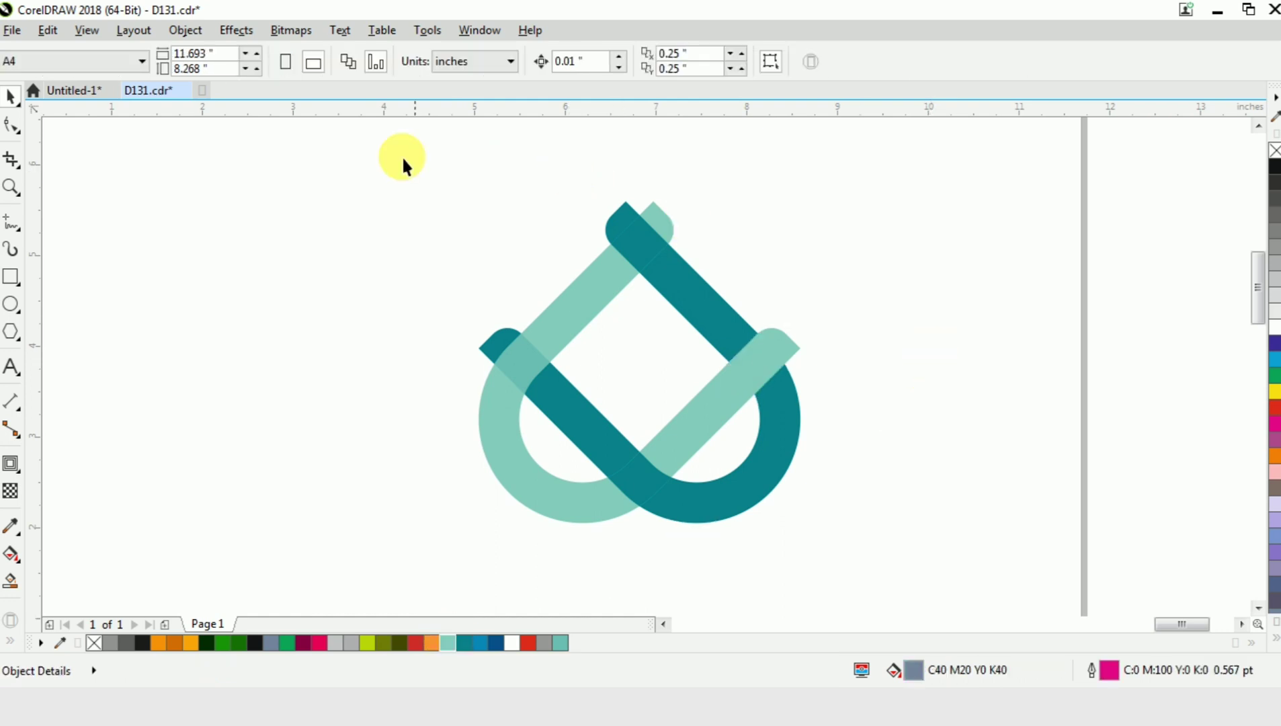
Zoom to the whole logo and inspect it in a full-screen preview.
{"action": "left_click_drag", "start_coordinate": [984, 555], "coordinate": [978, 557]}
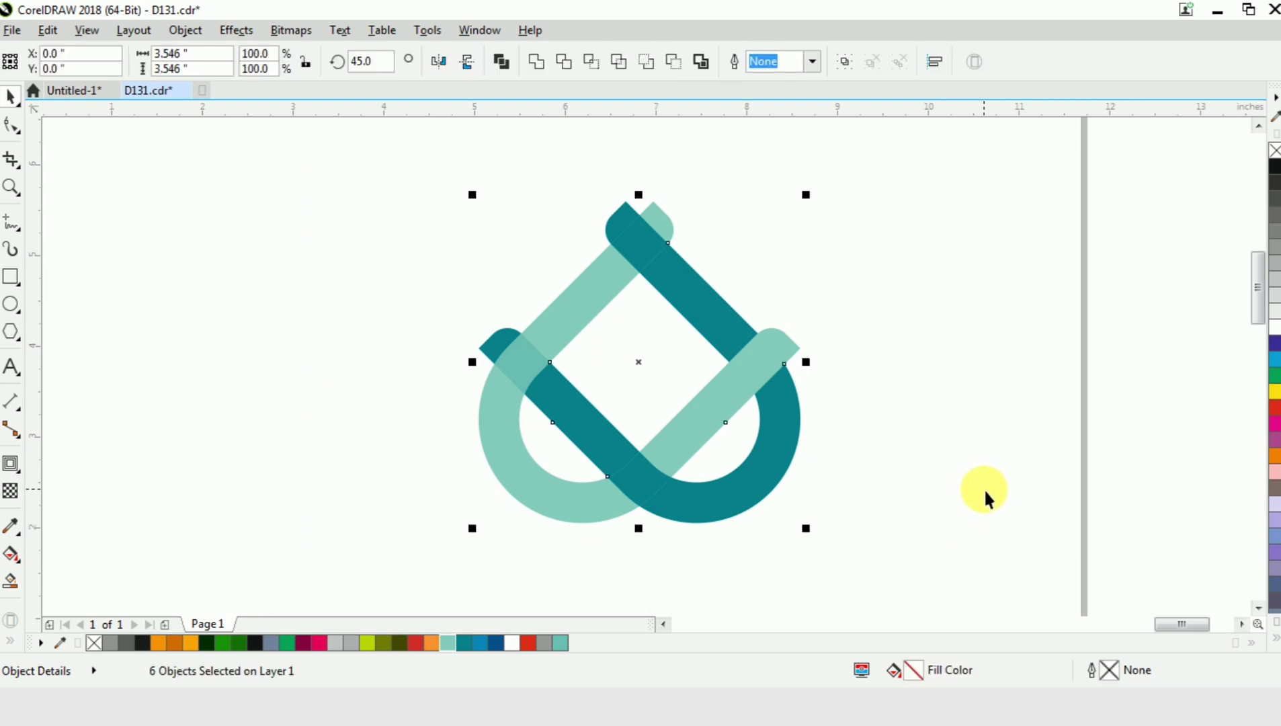
{"action": "key", "text": "shift+F2"}
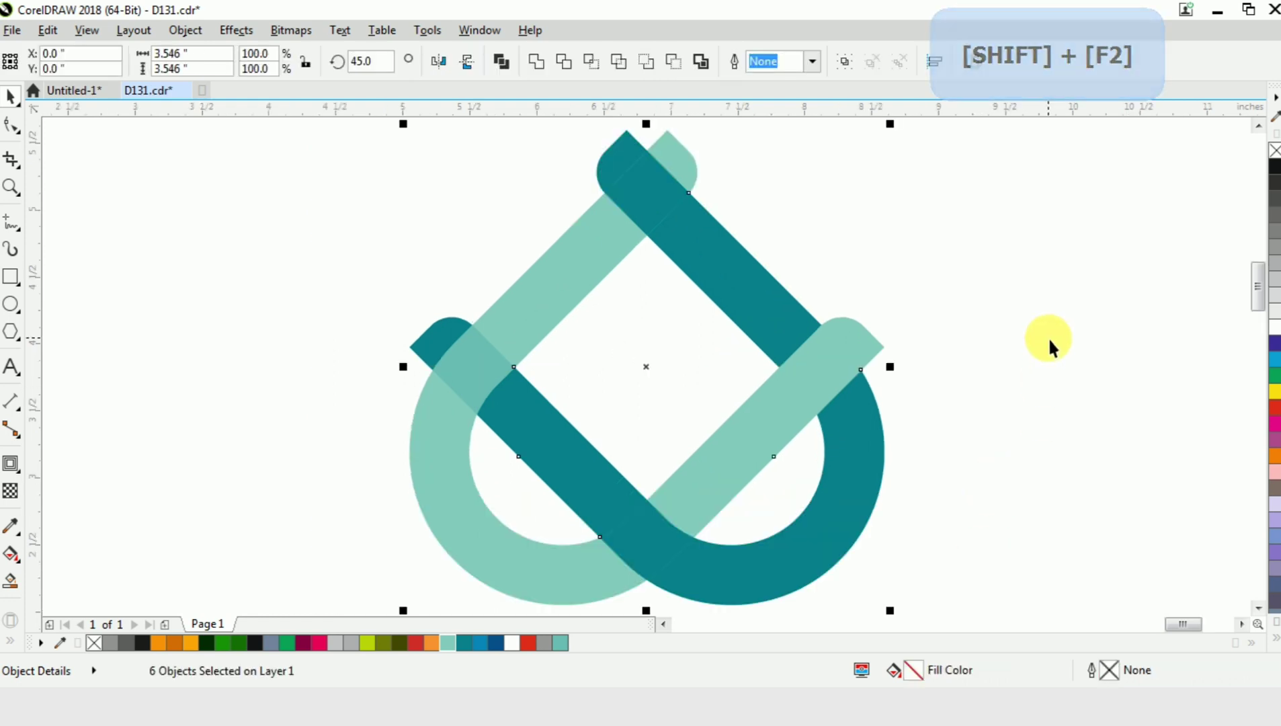
{"action": "key", "text": "F9"}
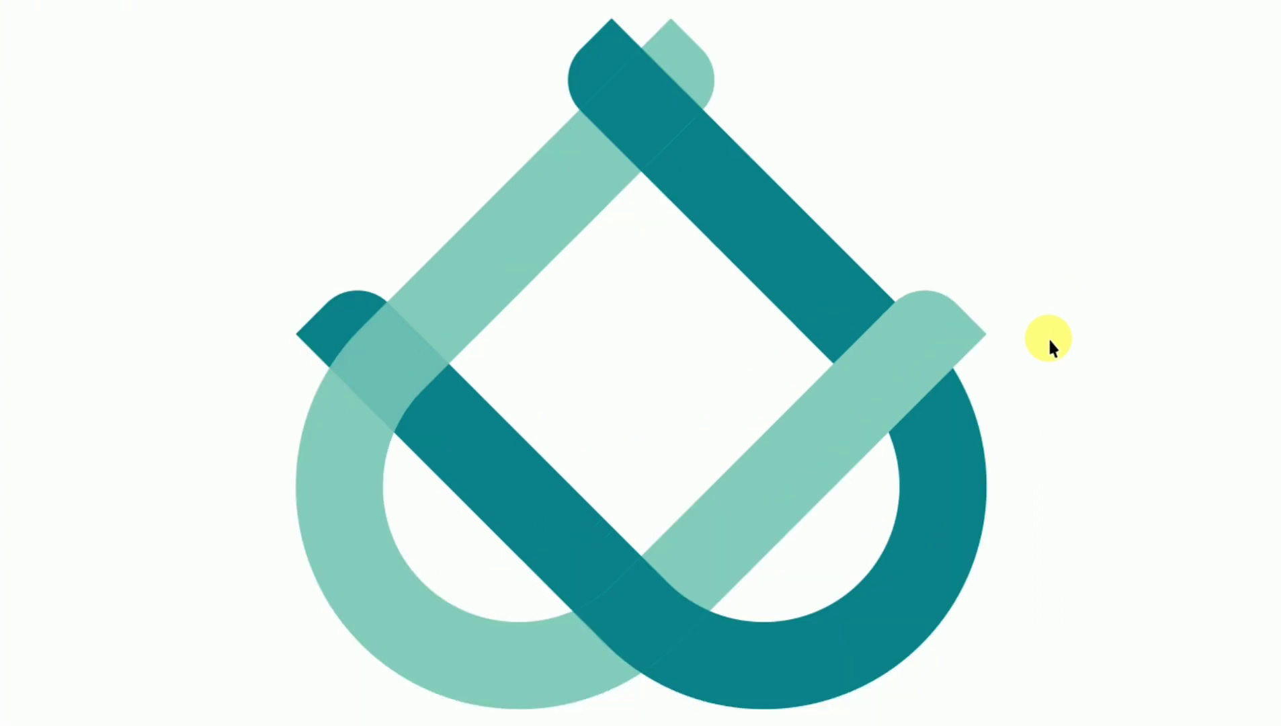